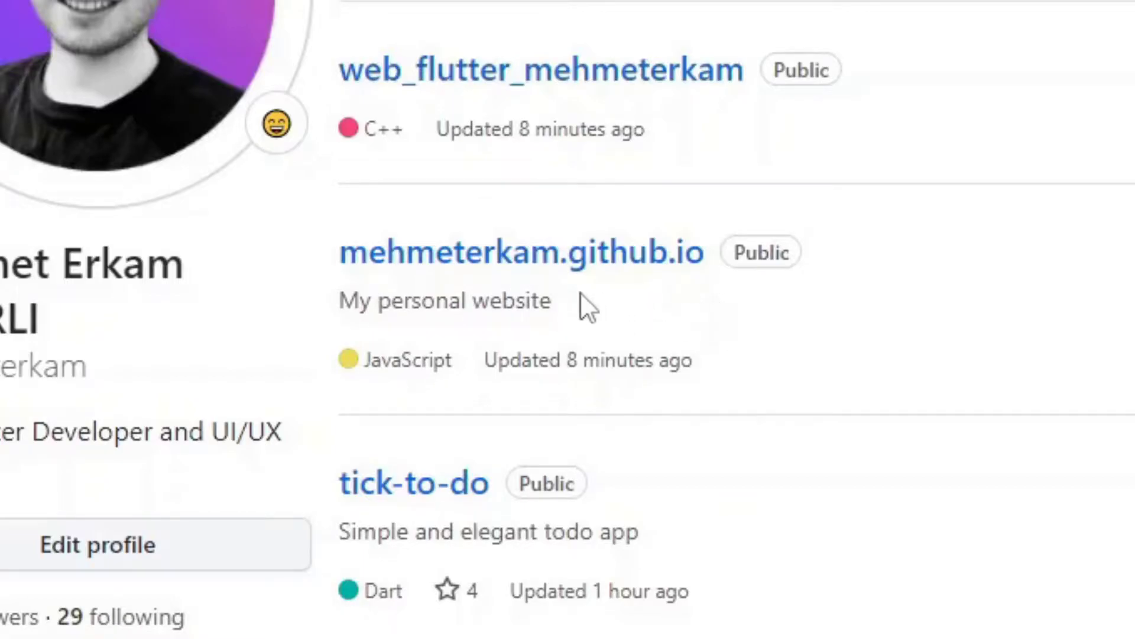
# Open mehmeterkam.github.io and scroll through its files and the 'My personal website' README.
pyautogui.click(680, 254)
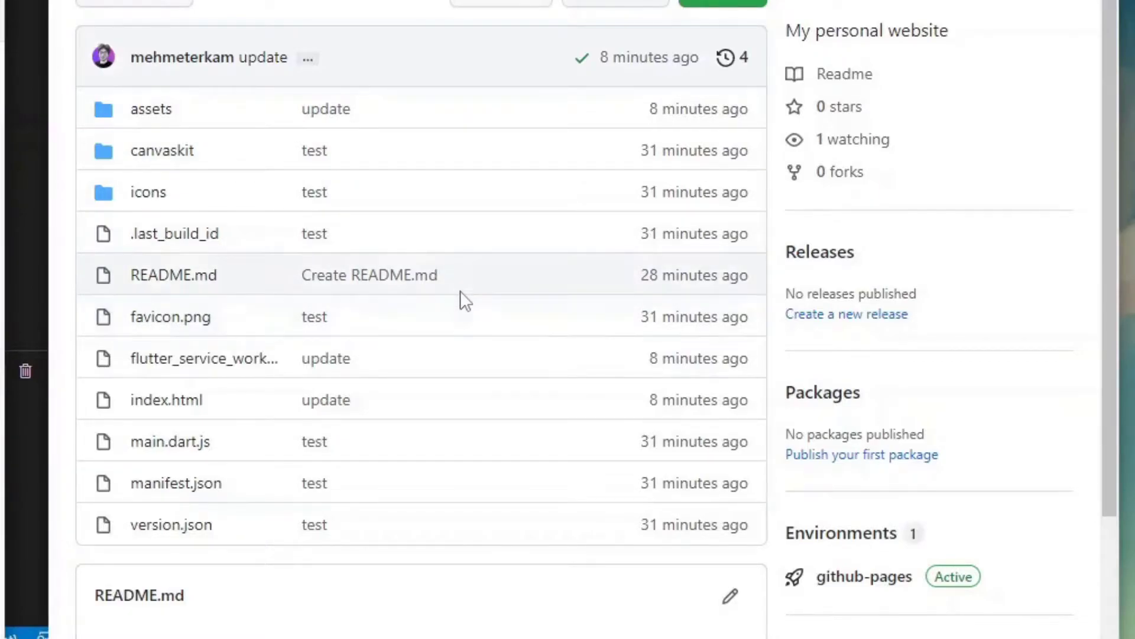
pyautogui.scroll(-1, 460, 291)
pyautogui.scroll(-4, 460, 295)
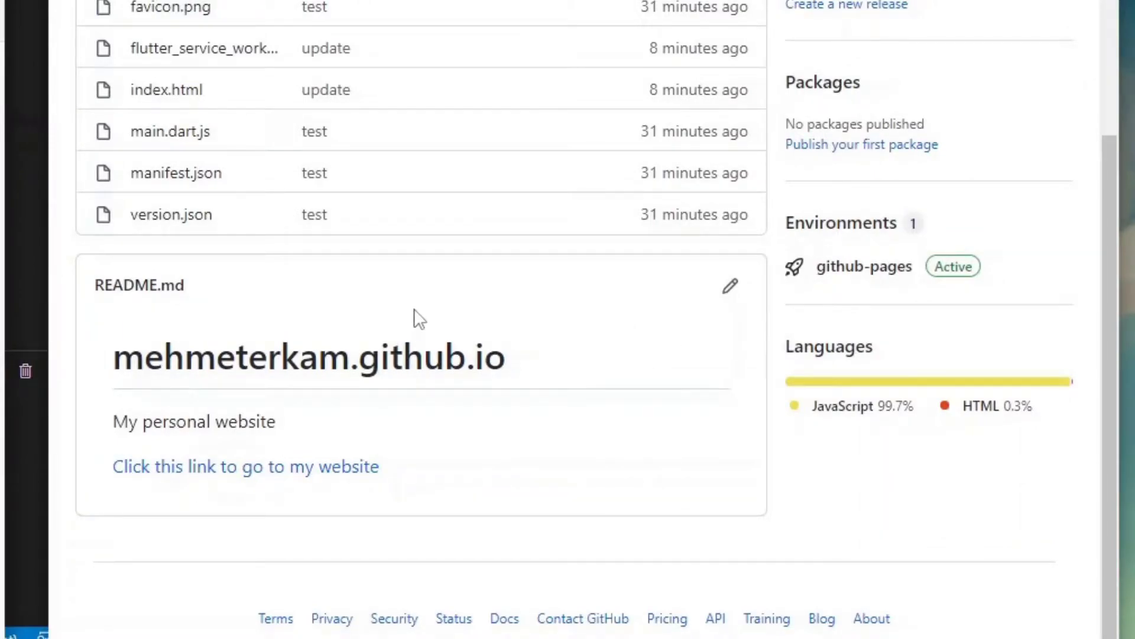
pyautogui.scroll(7, 598, 322)
pyautogui.click(1046, 30)
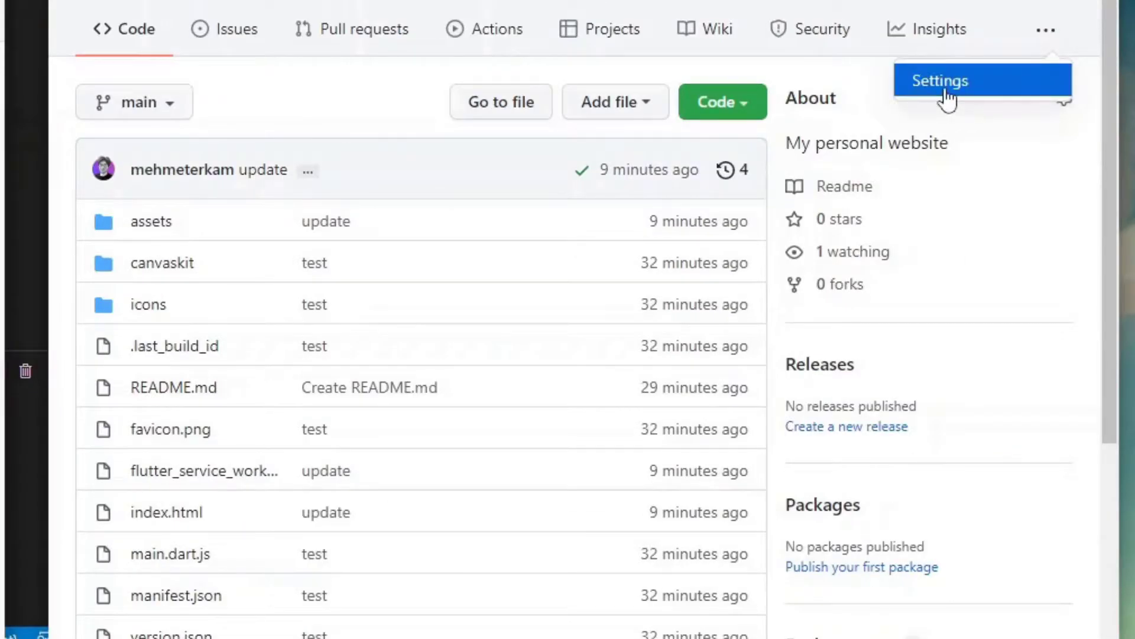
# Go to the repository's Pages settings and browse the theme gallery for Cayman.
pyautogui.click(947, 94)
pyautogui.click(189, 288)
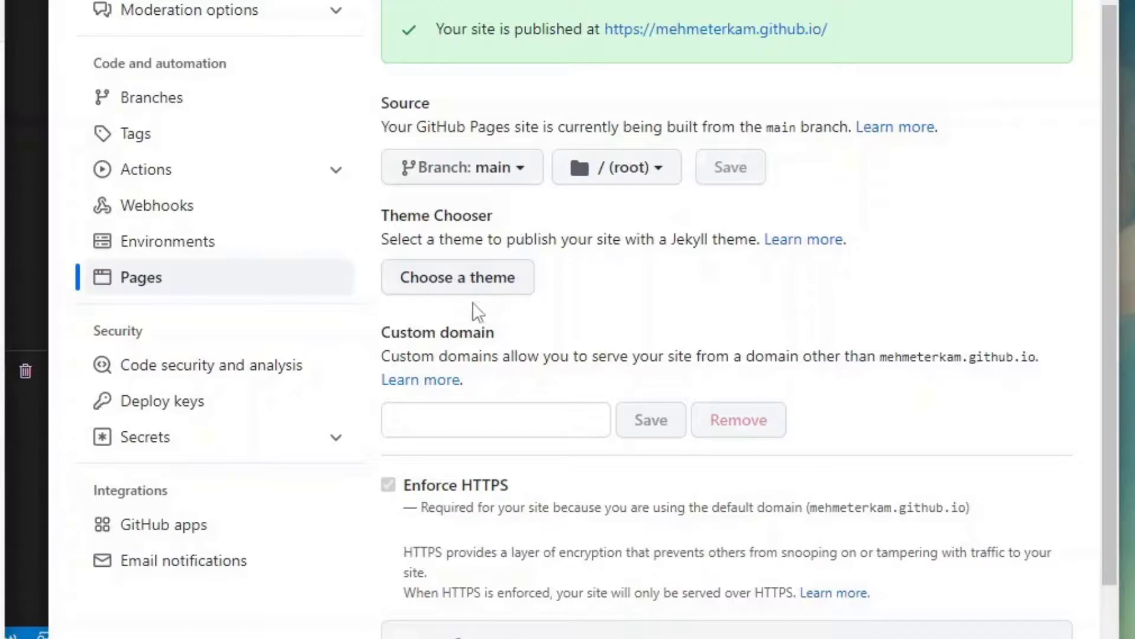
pyautogui.click(461, 299)
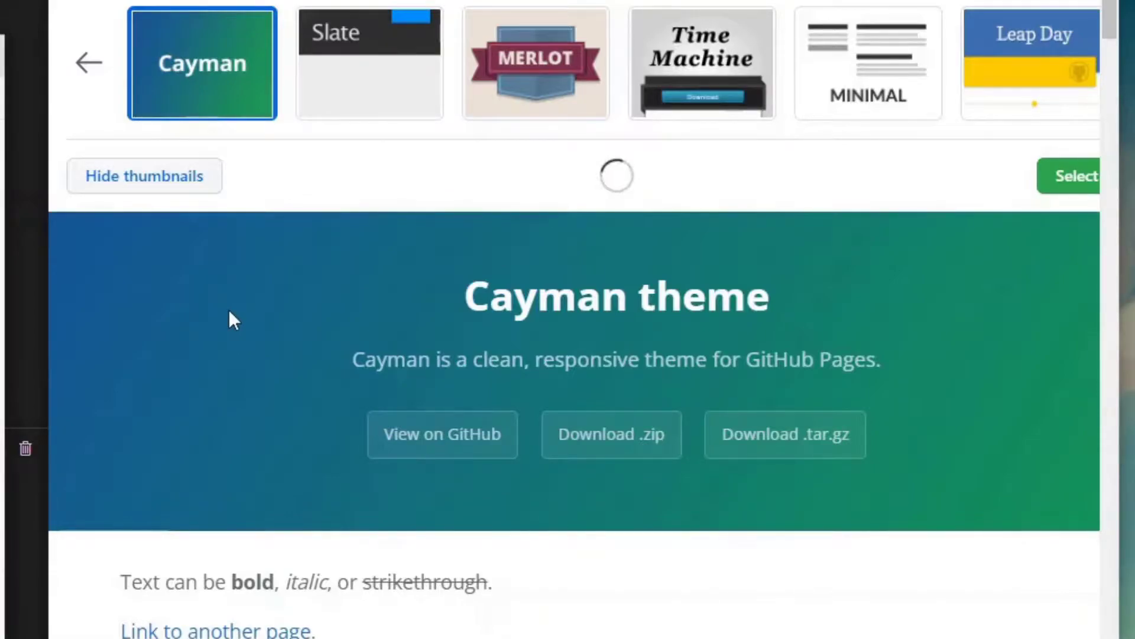
pyautogui.scroll(-2, 231, 573)
pyautogui.scroll(-5, 236, 578)
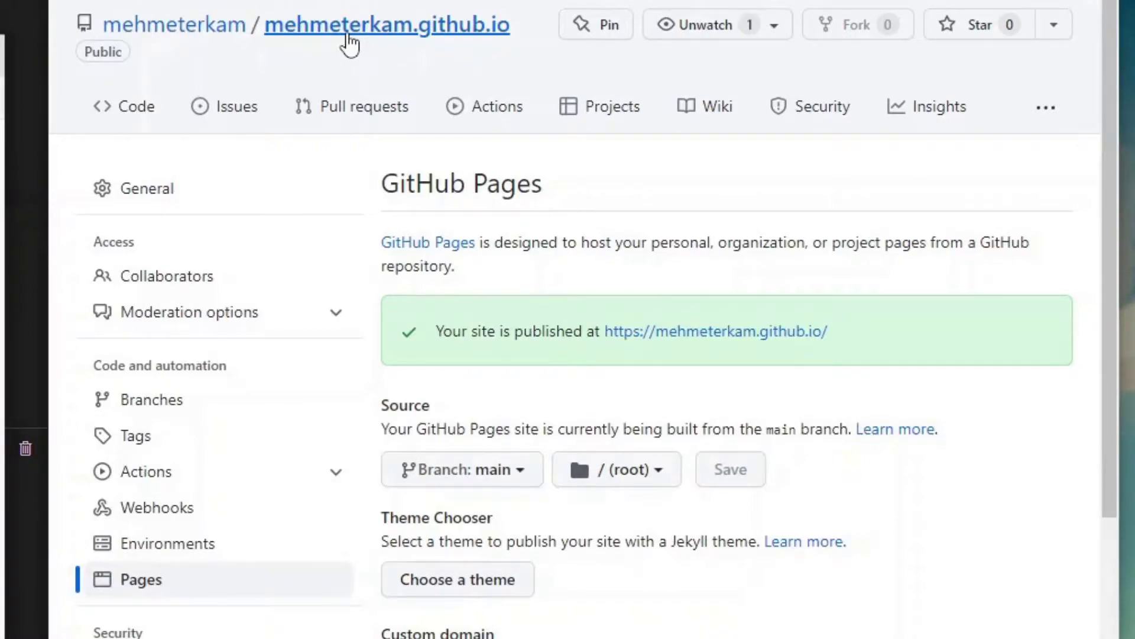
# Return to the Code tab and scroll down to the README's 'go to my website' link.
pyautogui.click(350, 34)
pyautogui.scroll(-2, 191, 603)
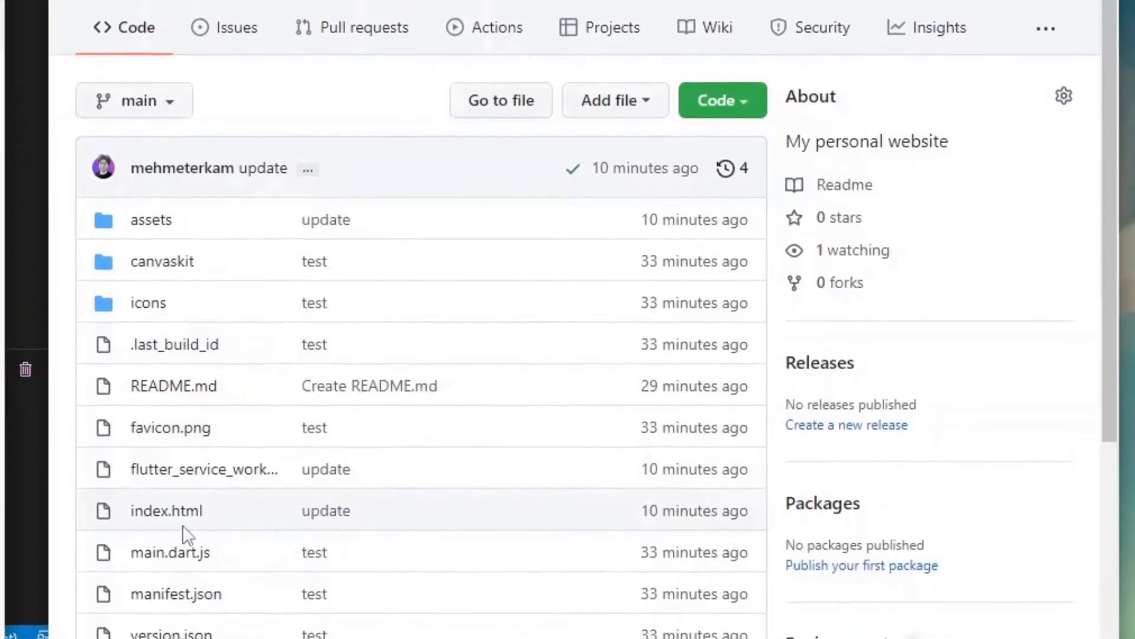
pyautogui.scroll(-1, 185, 456)
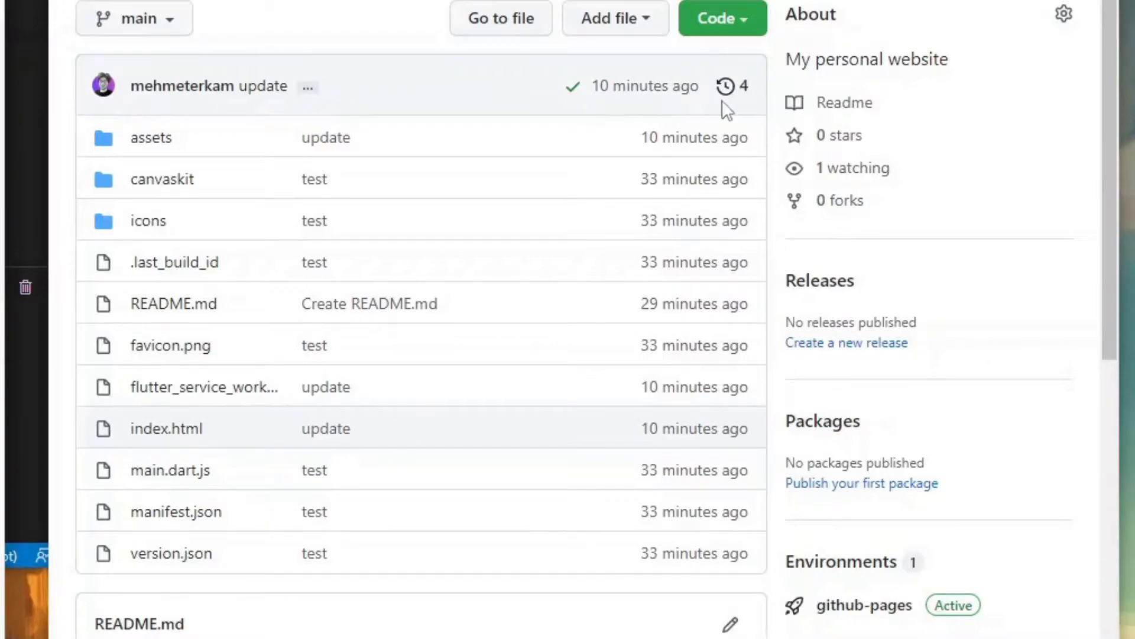
pyautogui.scroll(-3, 662, 576)
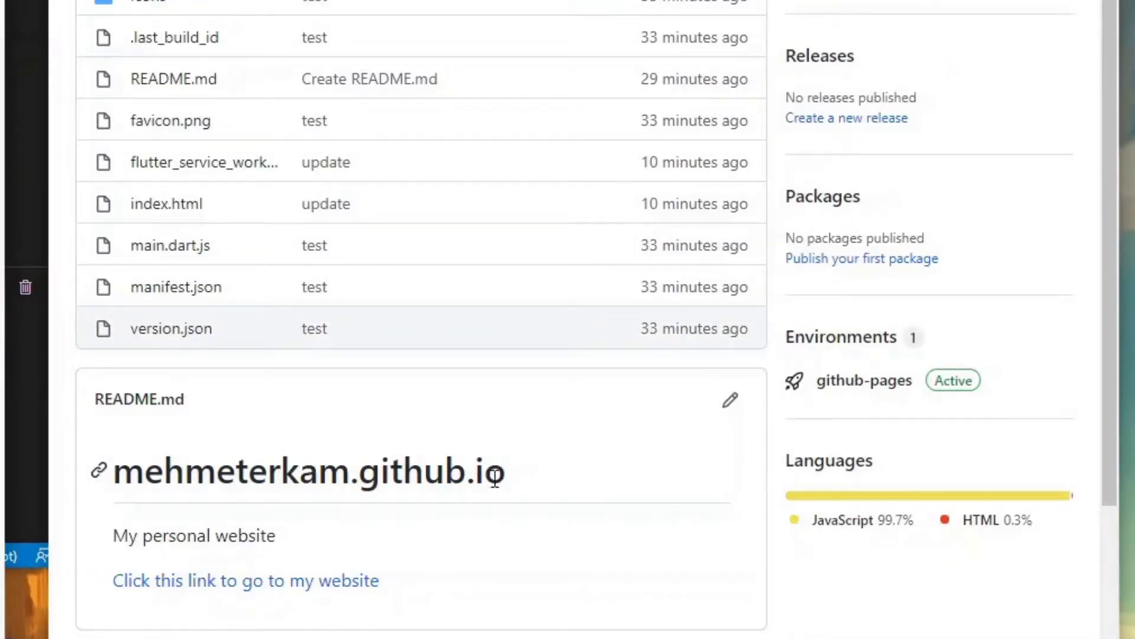
pyautogui.scroll(-2, 214, 543)
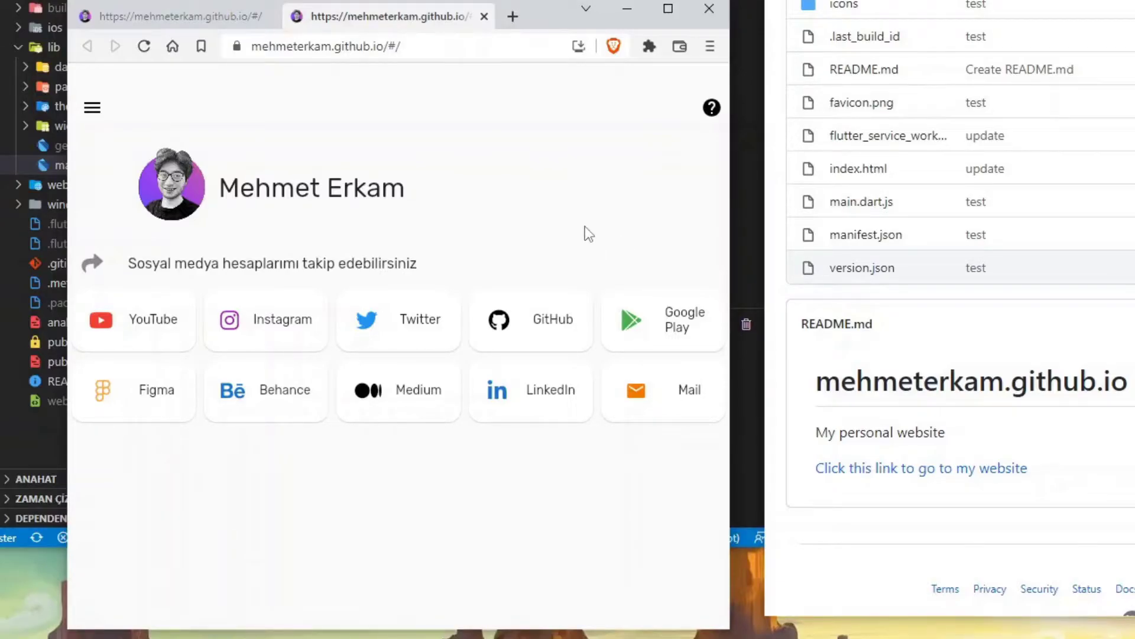
# Minimize Brave to bring VS Code and its terminal back into view.
pyautogui.click(628, 9)
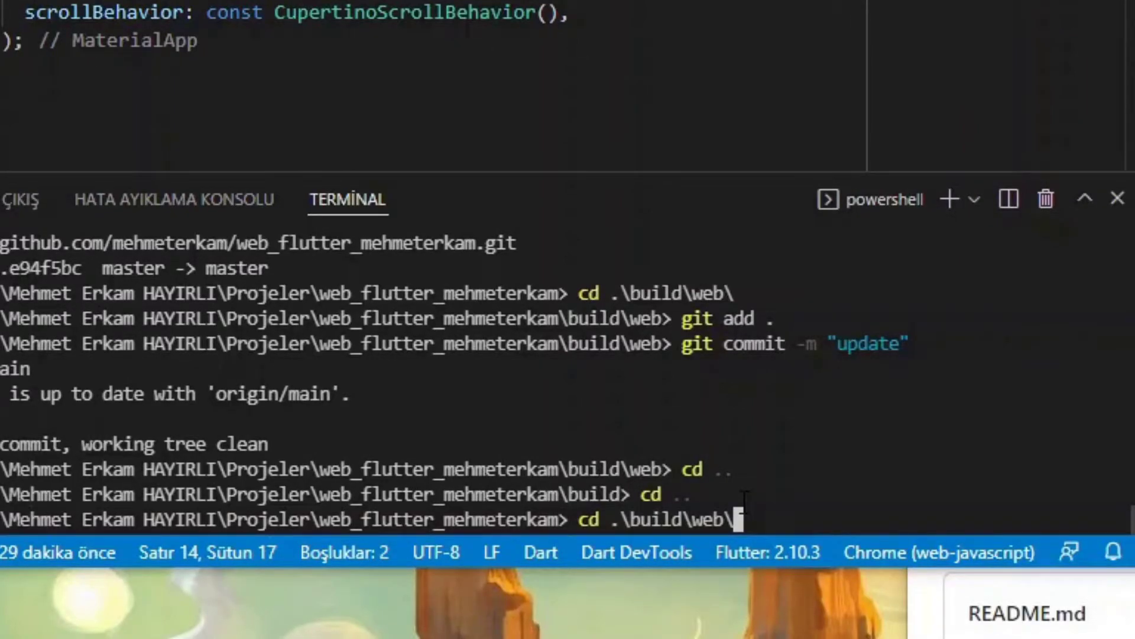
# Move into build\web and enter git init and git branch -M main.
pyautogui.press('Return')
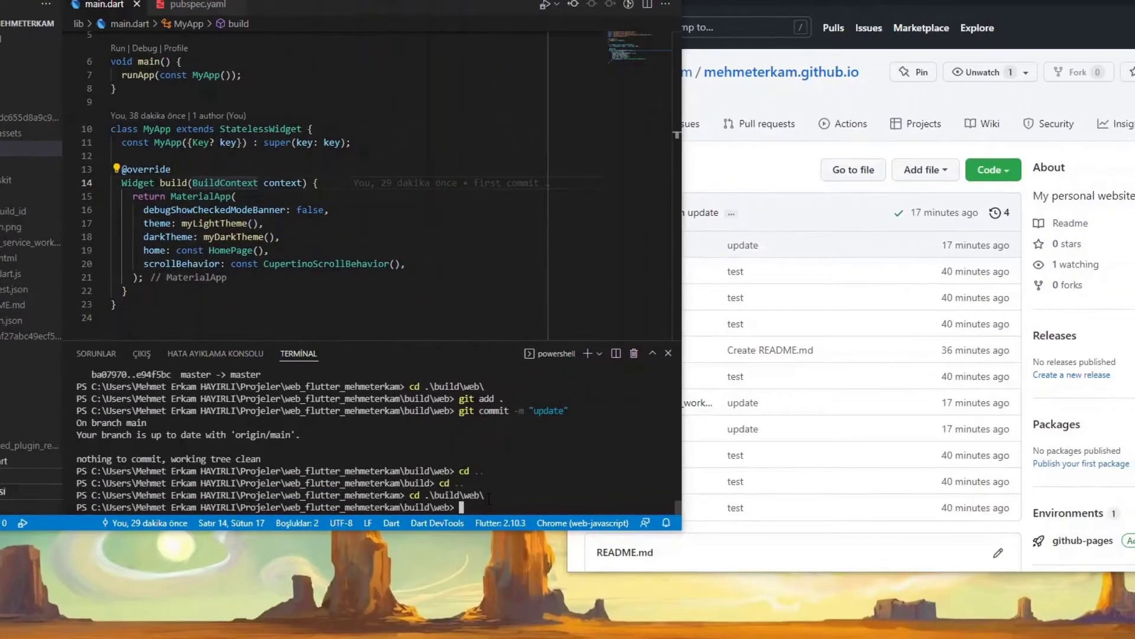
pyautogui.click(828, 245)
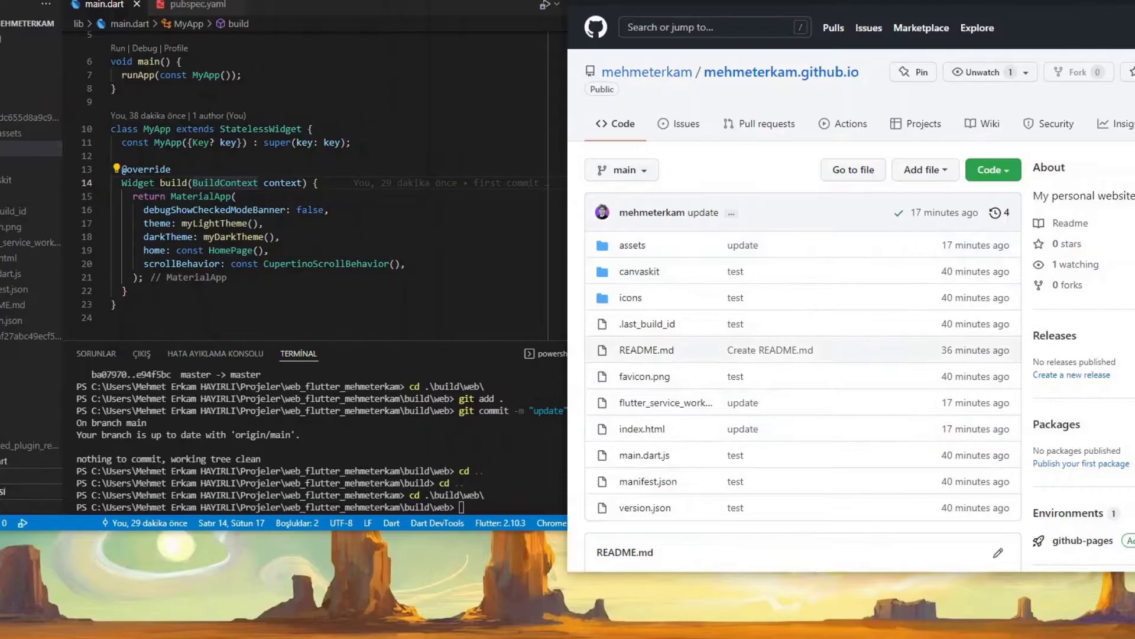
pyautogui.click(514, 509)
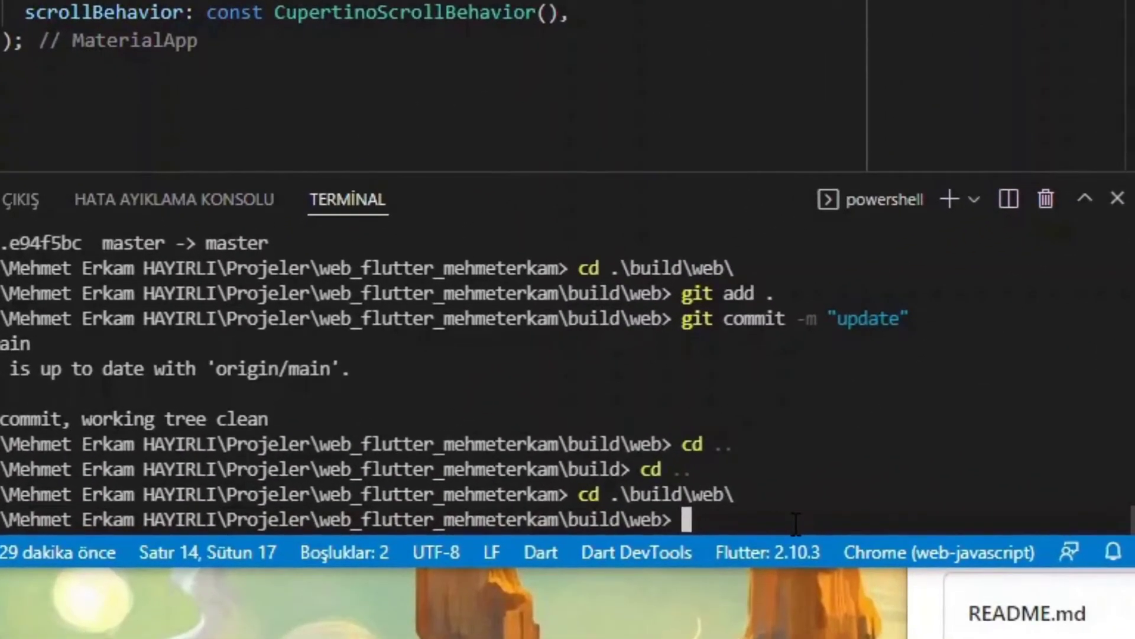
pyautogui.write('git init')
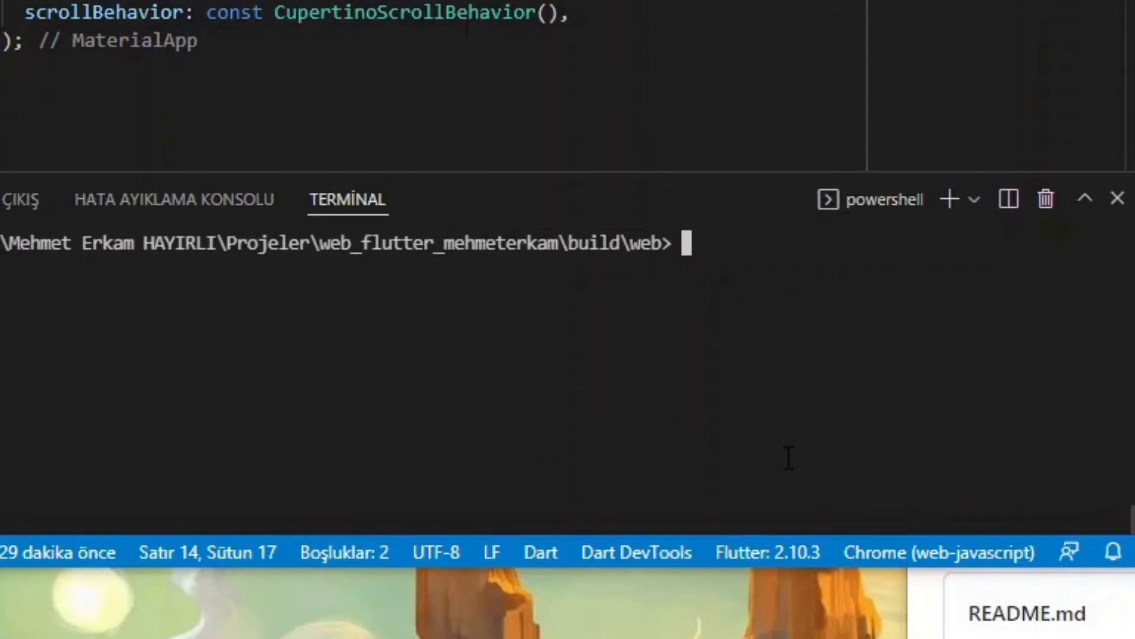
pyautogui.write('git branch -M main')
# Stage all build files with git add . and start a git commit command.
pyautogui.write('git add .')
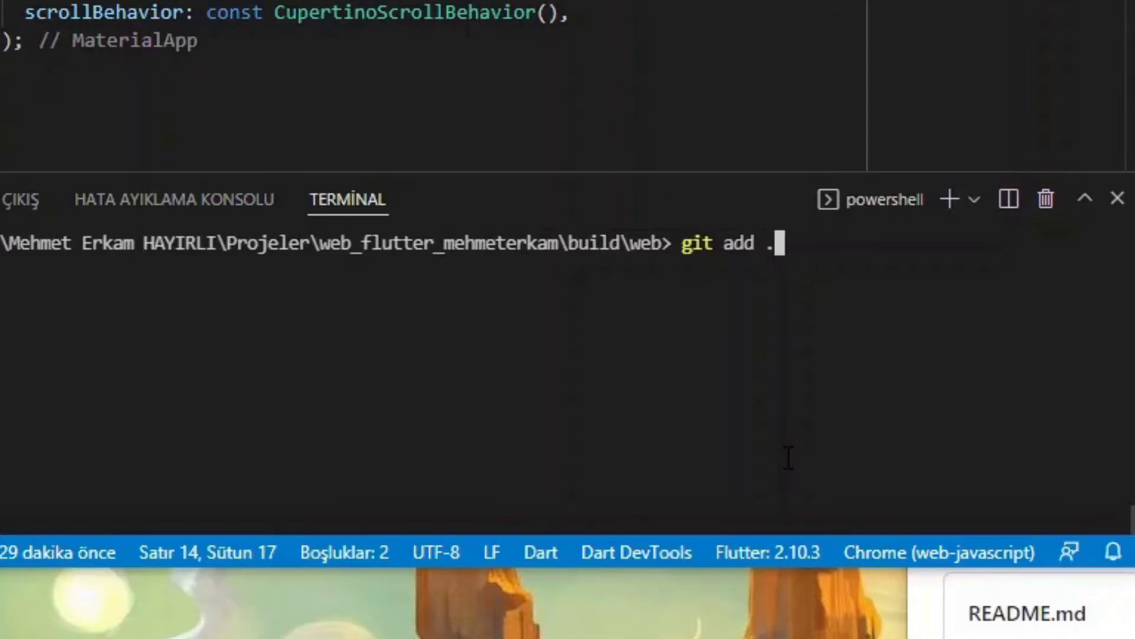
pyautogui.press('Return')
pyautogui.write('git com')
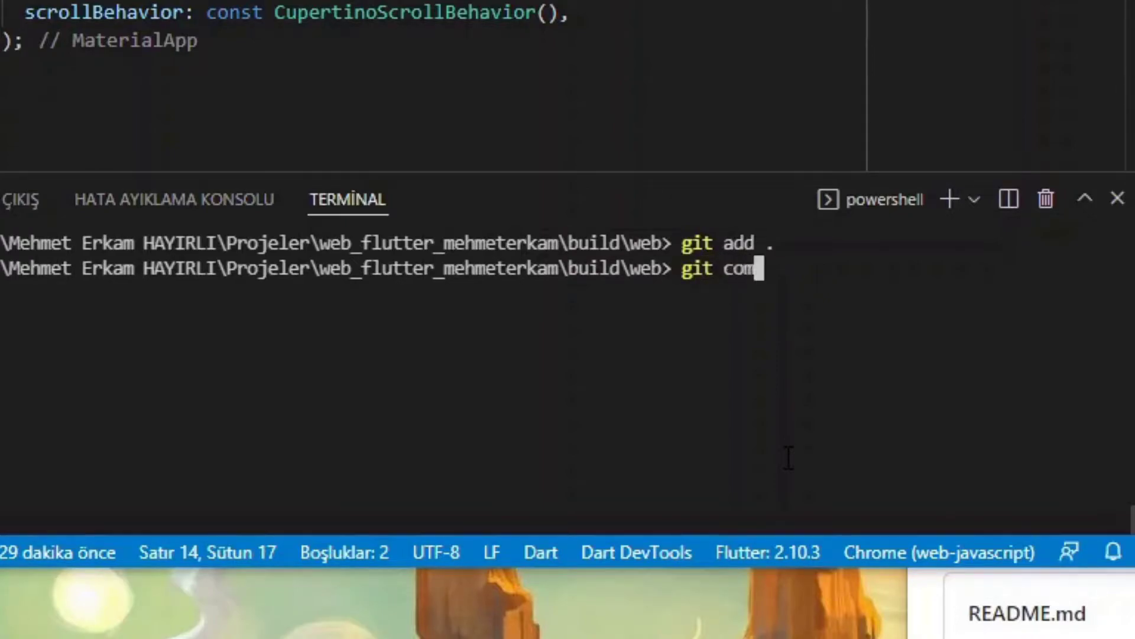
pyautogui.write('mit -m ""')
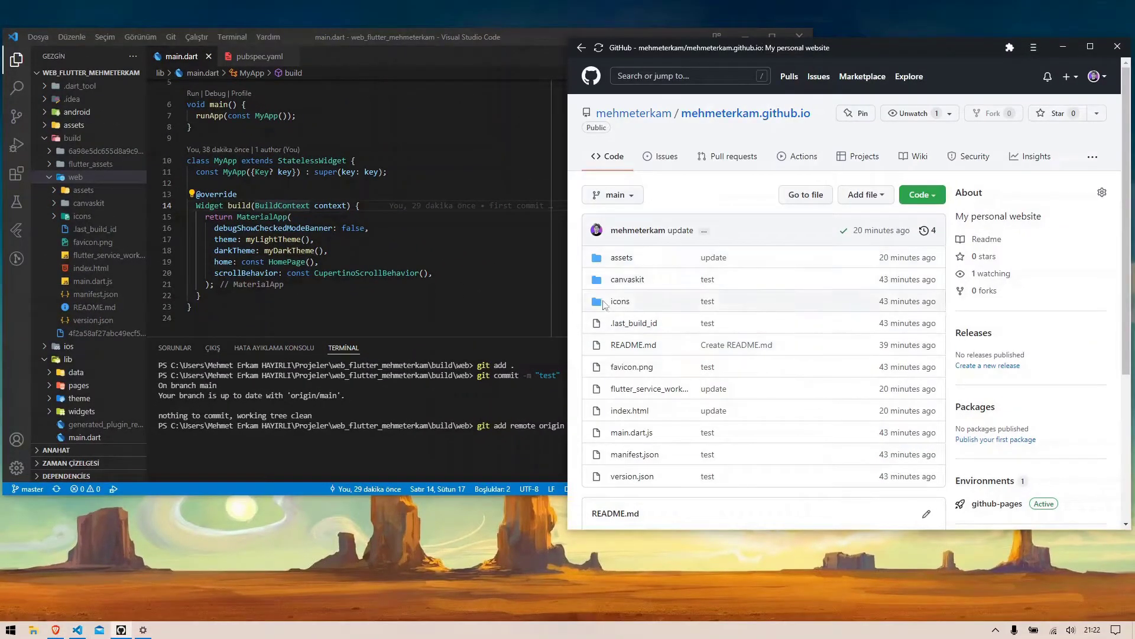
# Copy the mehmeterkam.github.io repository page address from the browser.
pyautogui.click(496, 297)
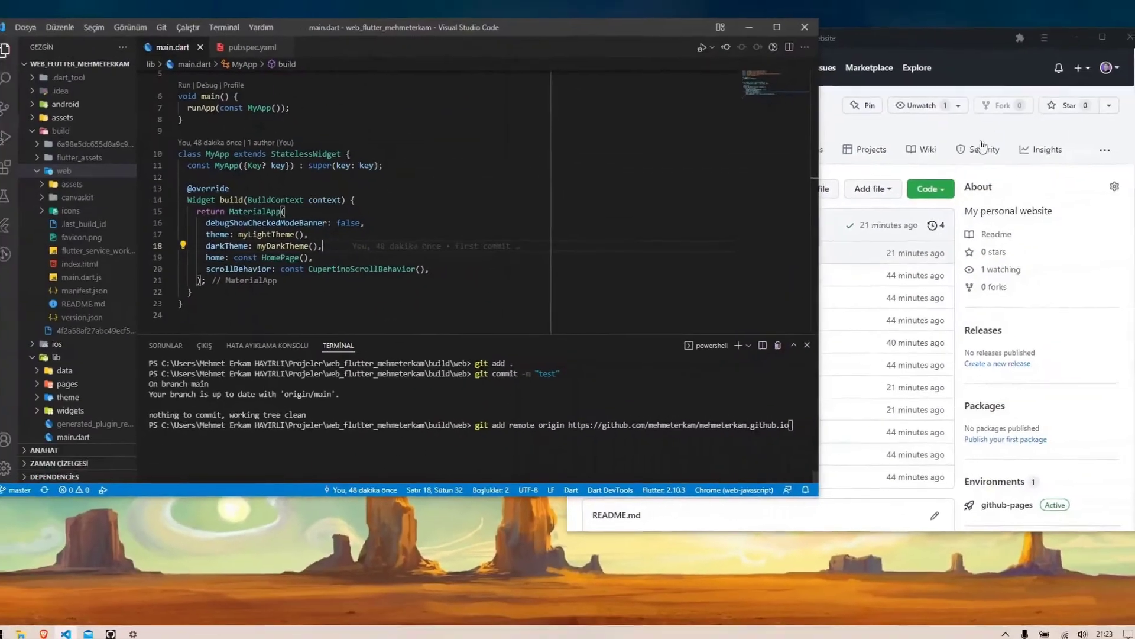
pyautogui.click(988, 79)
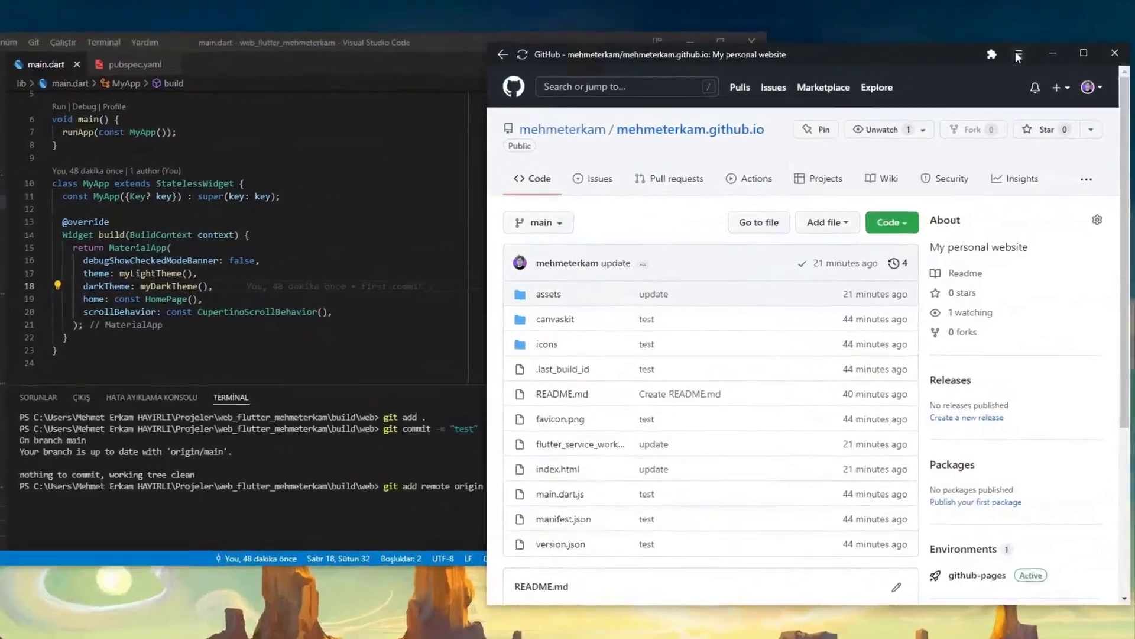
pyautogui.click(1034, 47)
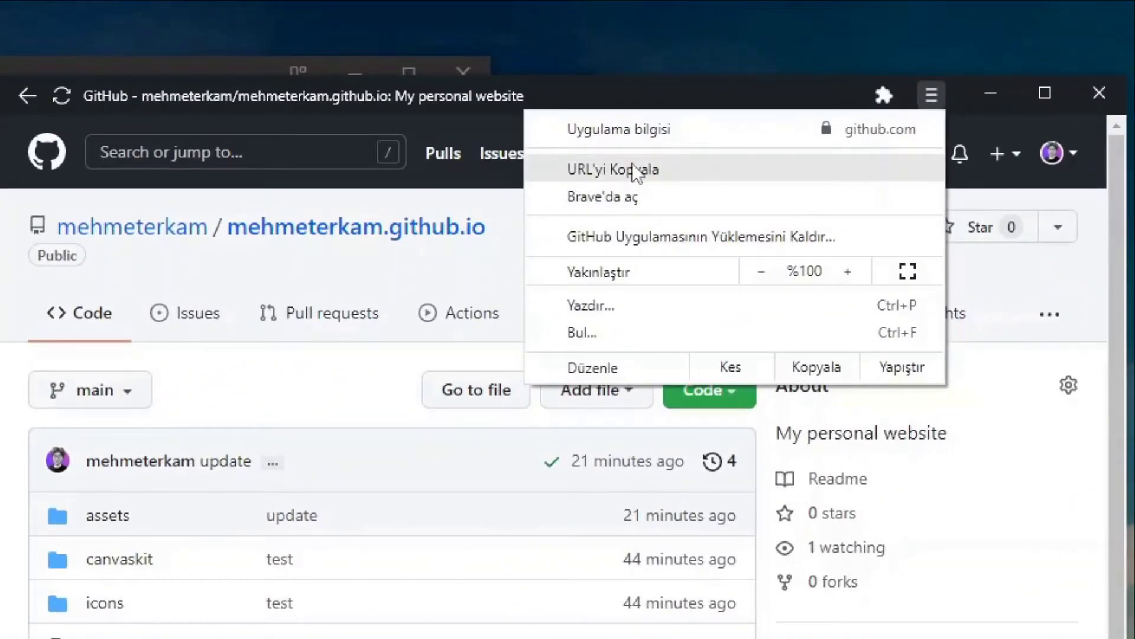
pyautogui.click(631, 165)
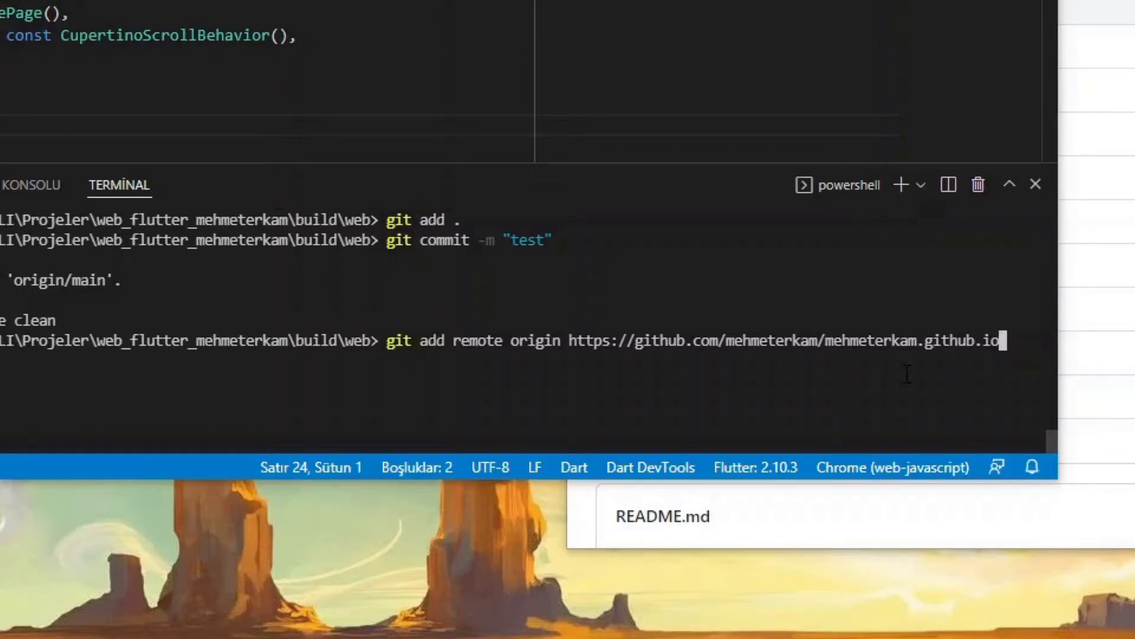
# Cancel the unfinished remote command and enter git push -u origin main.
pyautogui.press('Escape')
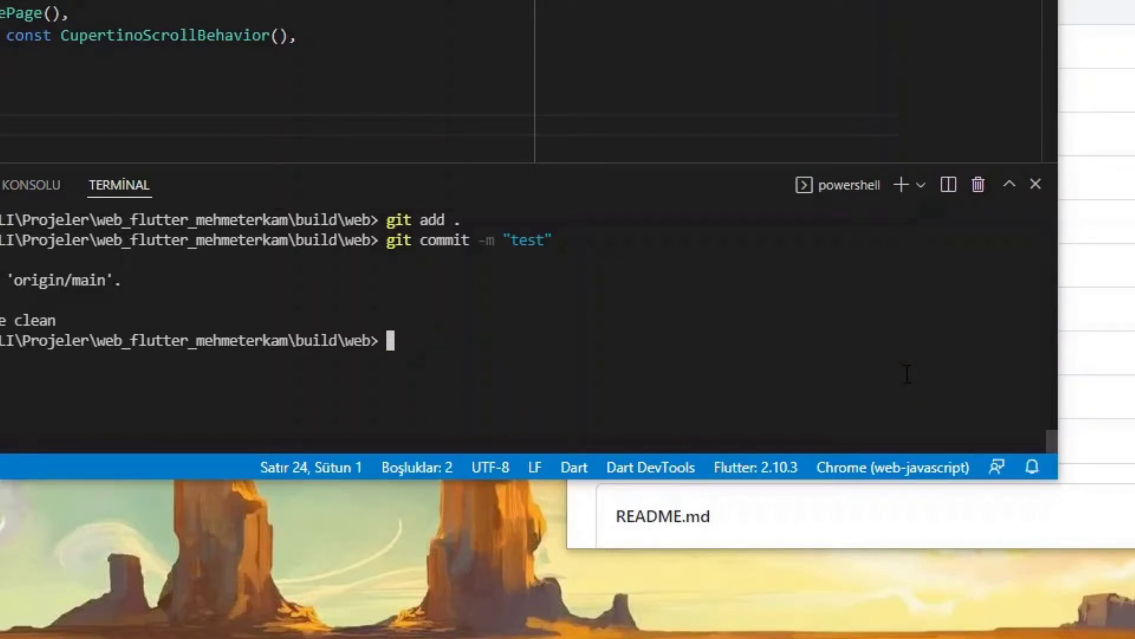
pyautogui.write('git push -u origin main')
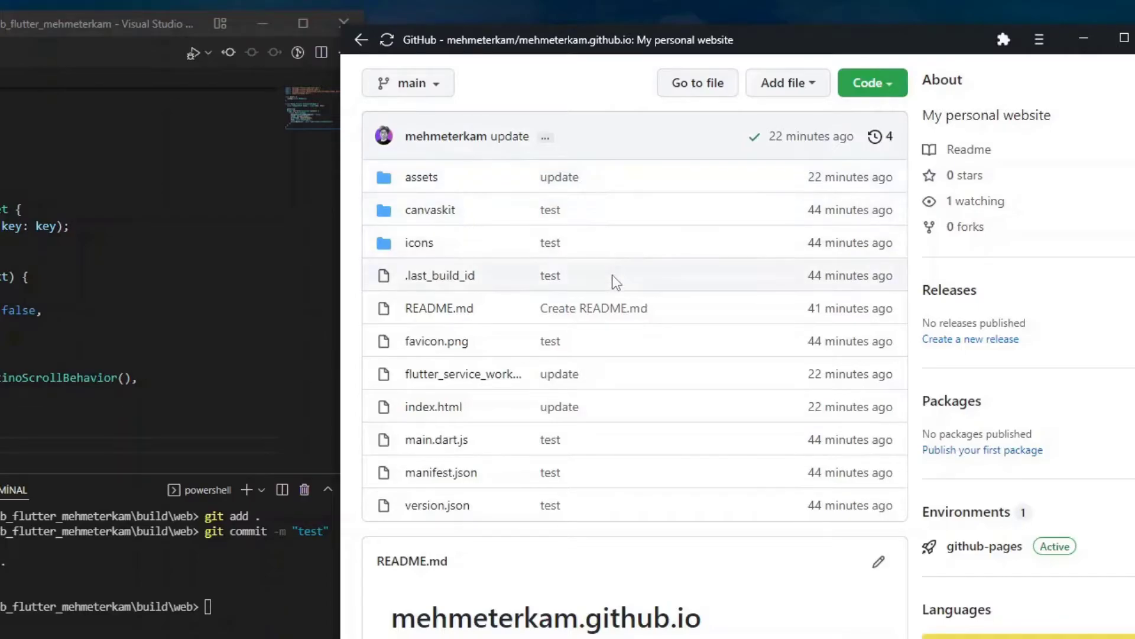
pyautogui.scroll(-2, 599, 196)
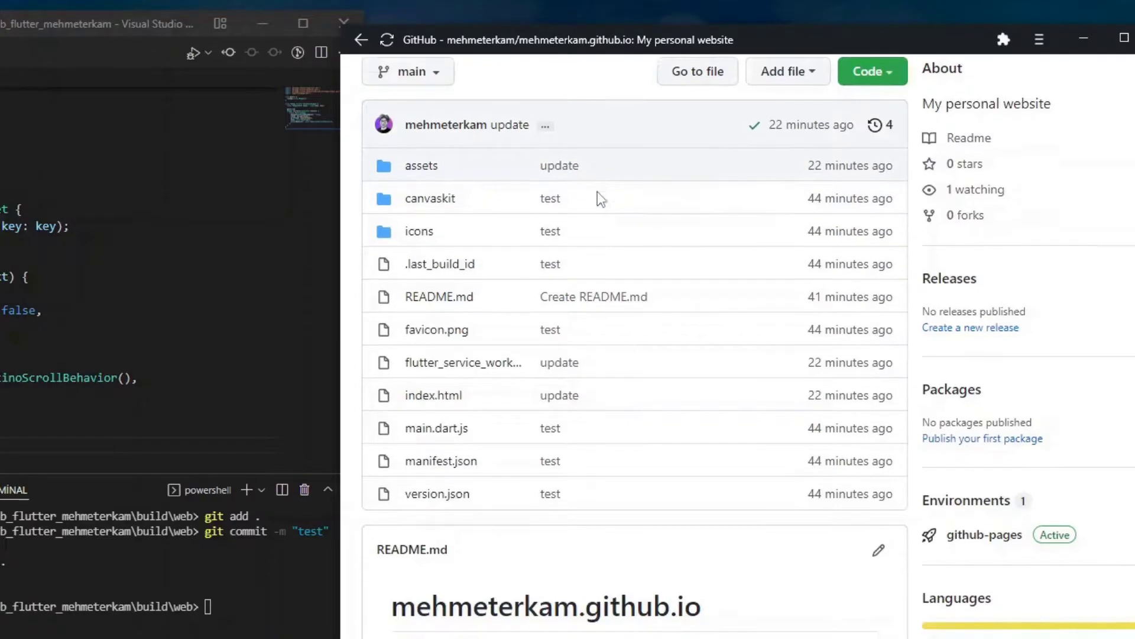
pyautogui.scroll(2, 689, 507)
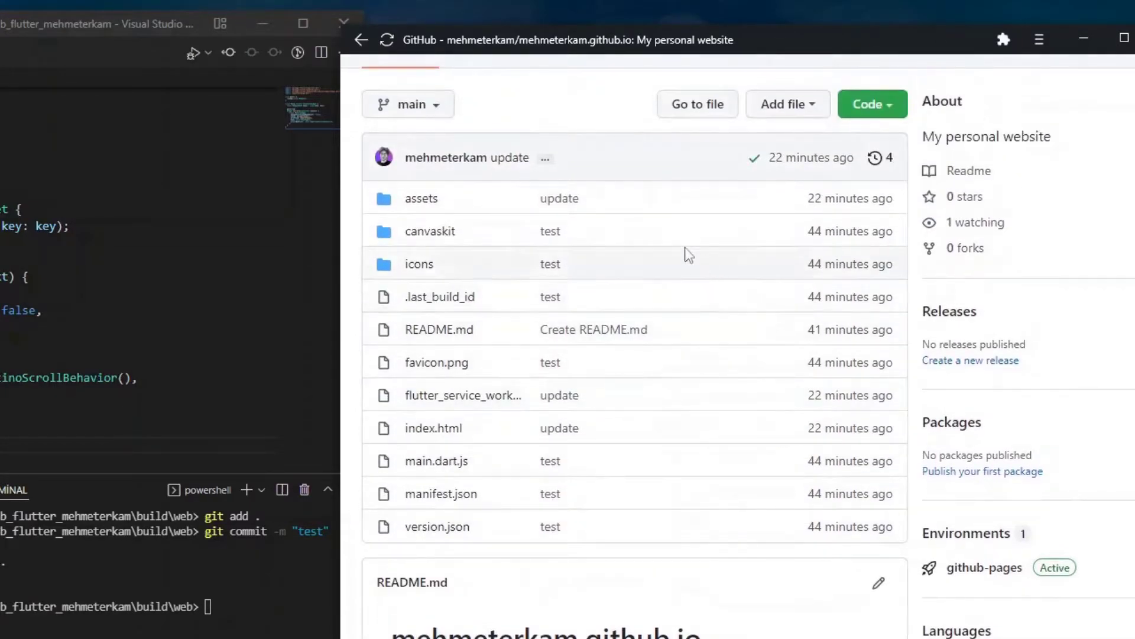
# Check in Pages settings that the publishing source branch remains main.
pyautogui.scroll(3, 511, 458)
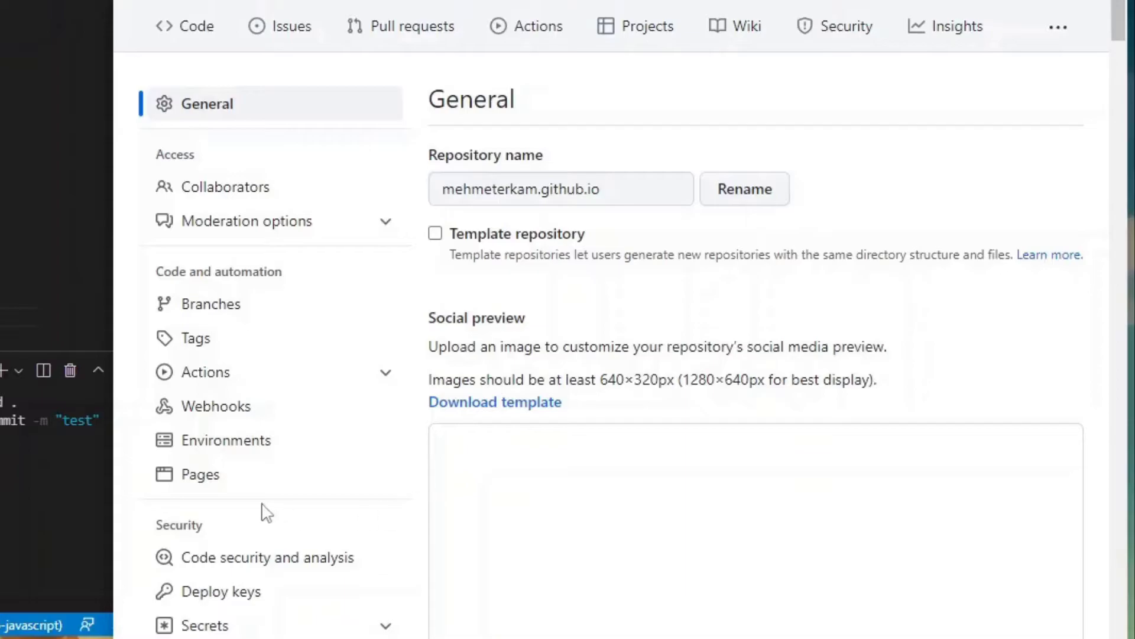
pyautogui.click(195, 482)
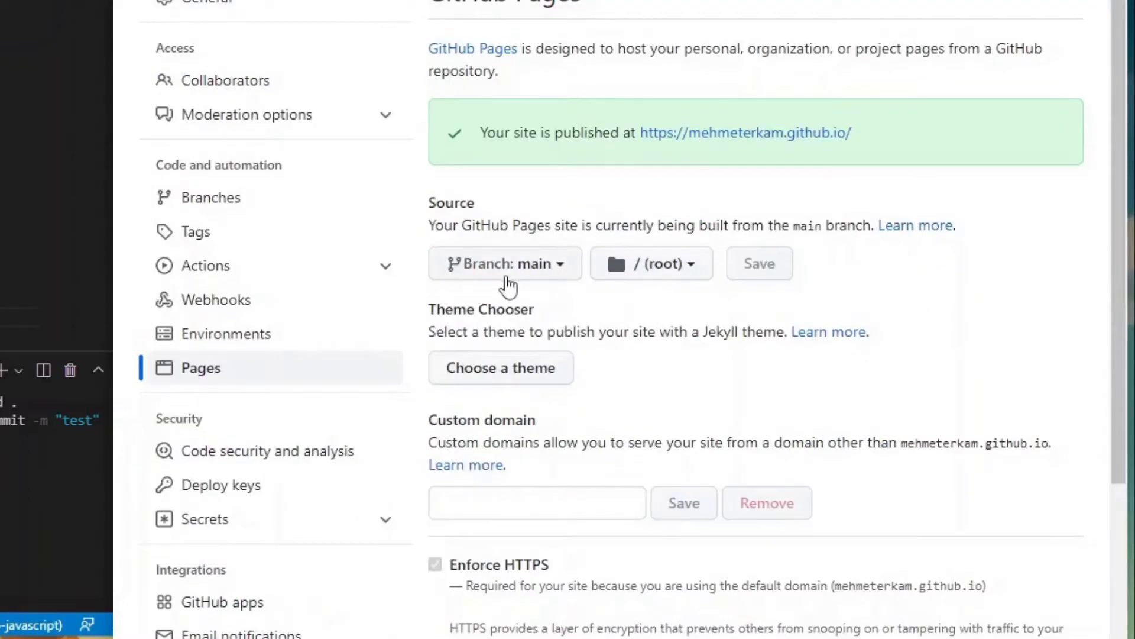
pyautogui.click(507, 275)
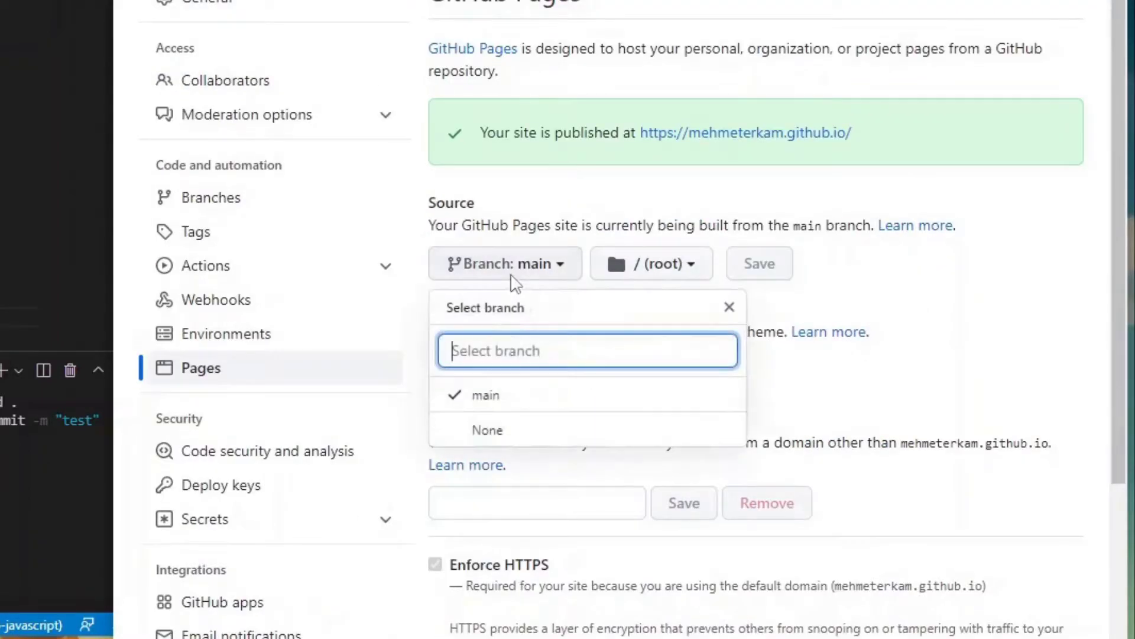
pyautogui.click(511, 401)
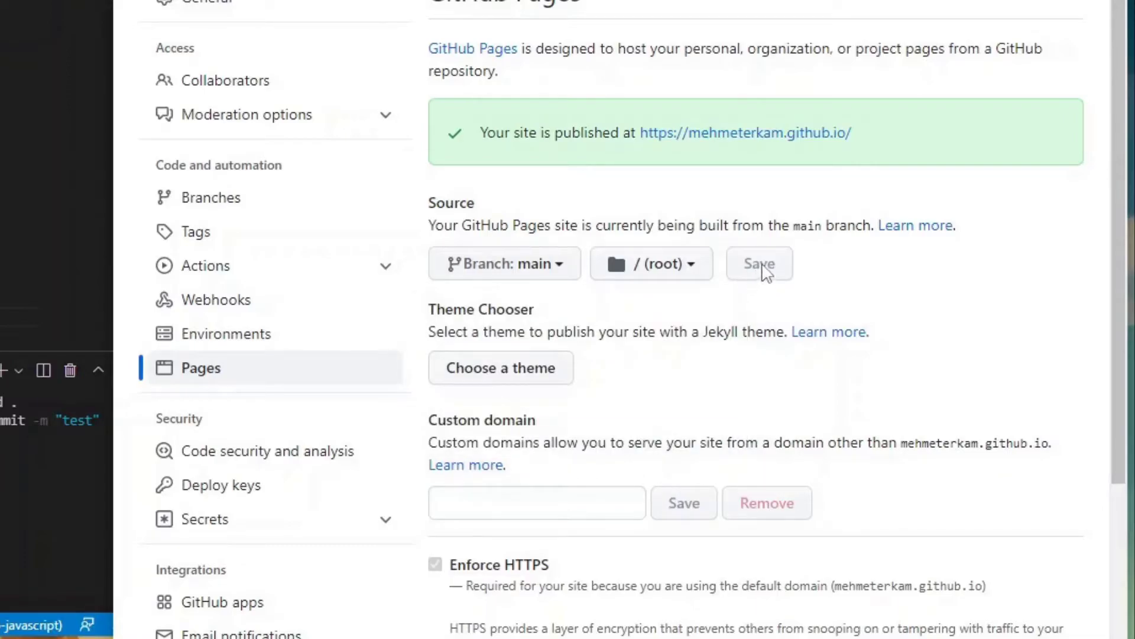
pyautogui.scroll(2, 739, 263)
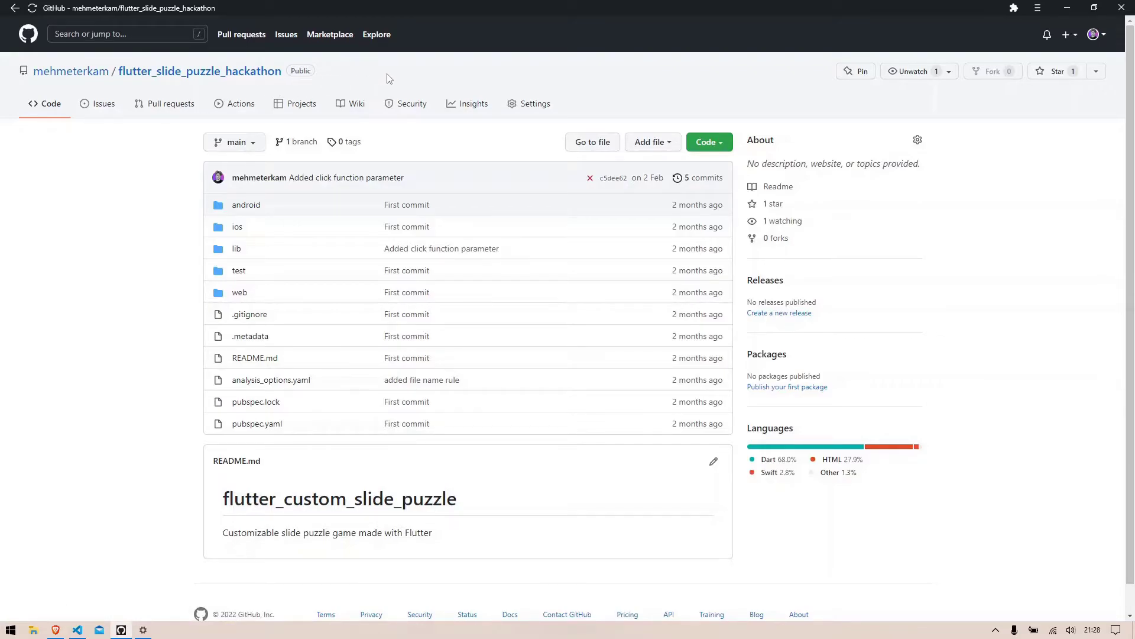
# Set flutter_slide_puzzle_hackathon's Pages source to main, / (root), save, and open its site address.
pyautogui.click(535, 104)
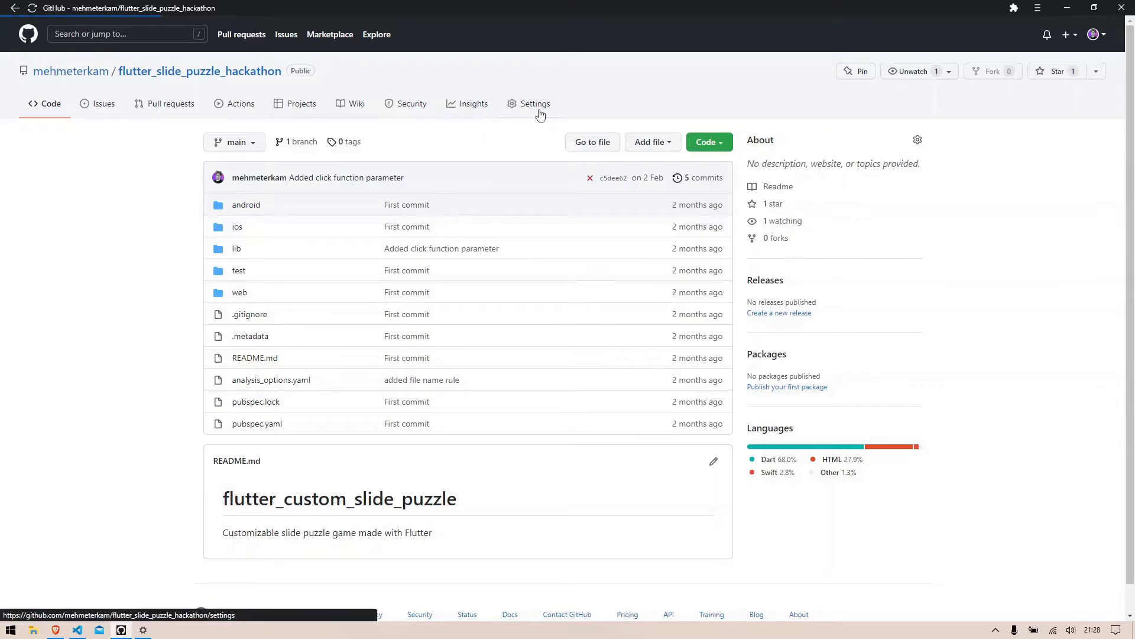
pyautogui.click(251, 352)
pyautogui.click(407, 226)
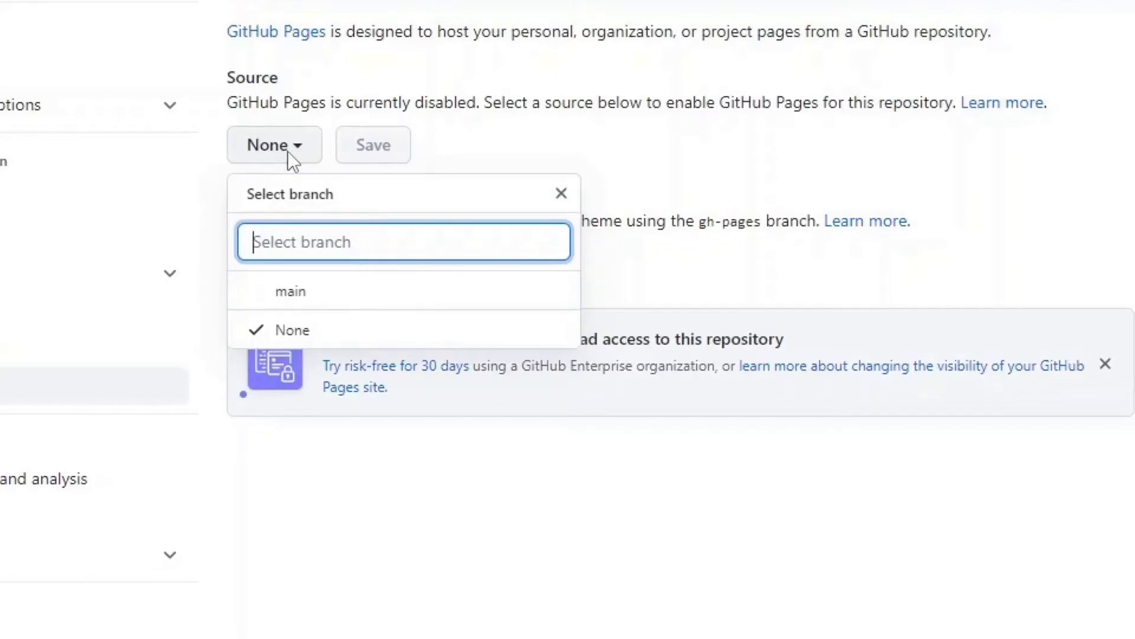
pyautogui.click(335, 295)
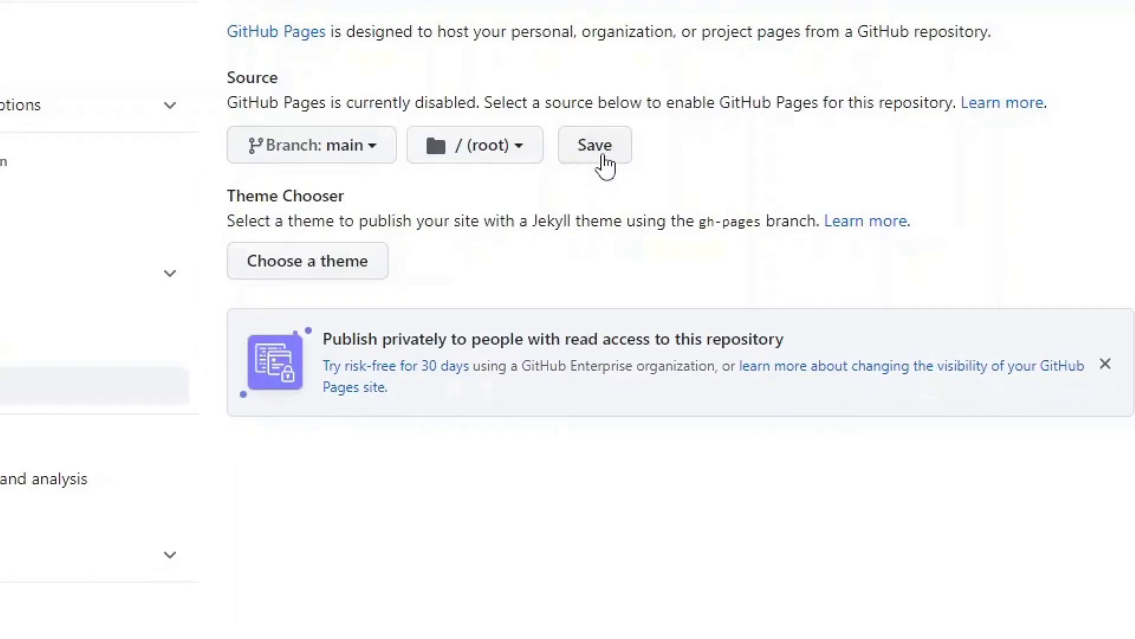
pyautogui.click(598, 160)
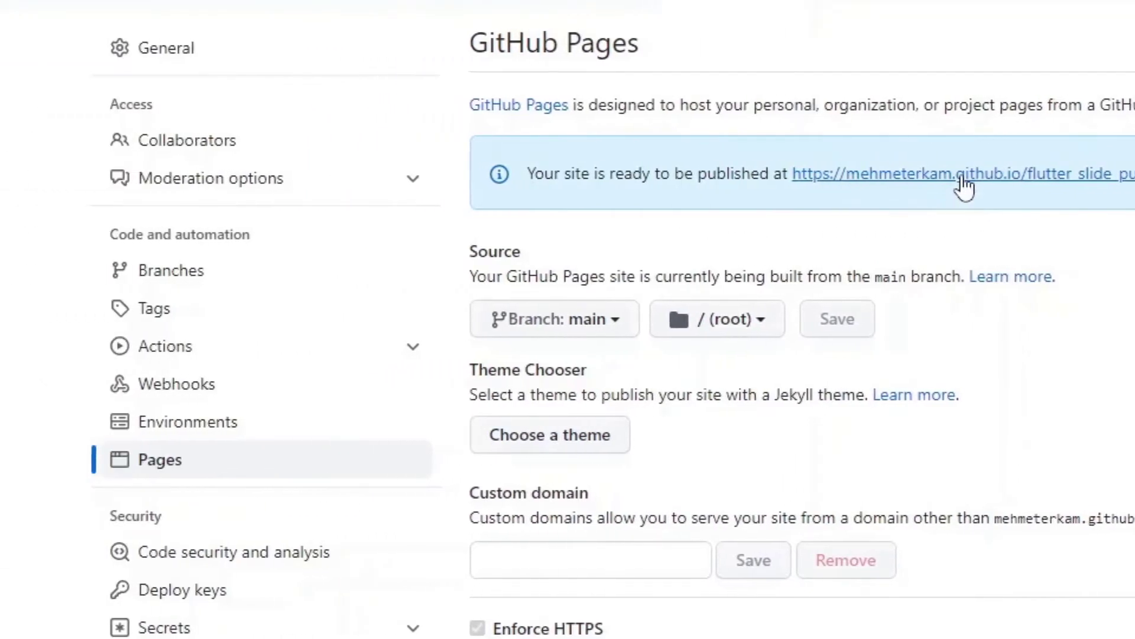
pyautogui.click(719, 174)
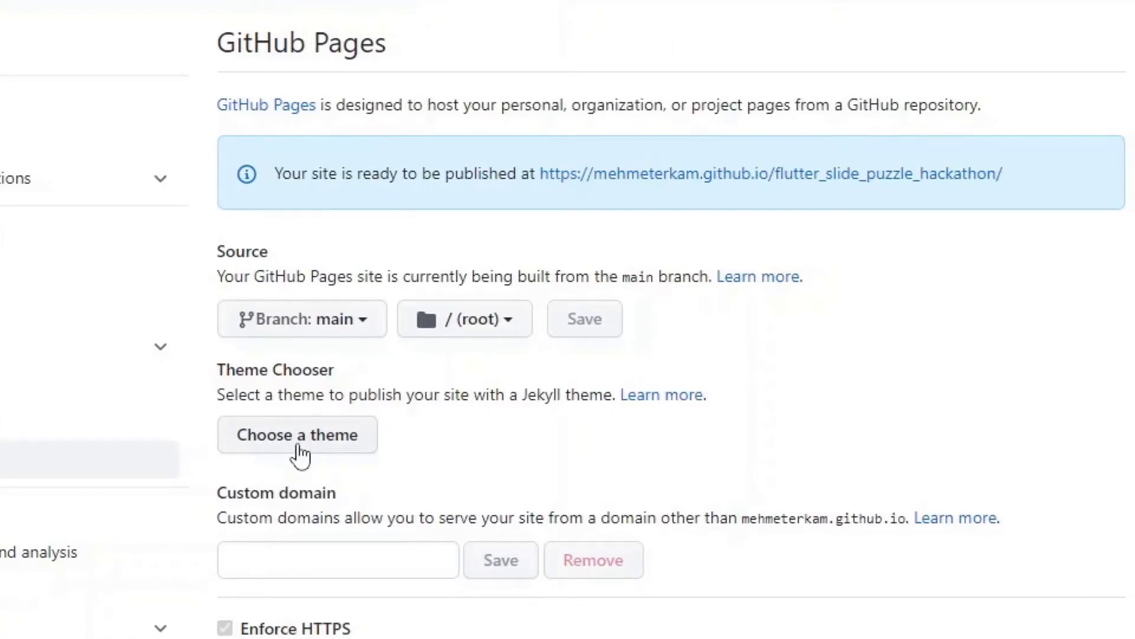
# Preview Merlot in the theme gallery, then select and apply the Cayman theme.
pyautogui.click(299, 450)
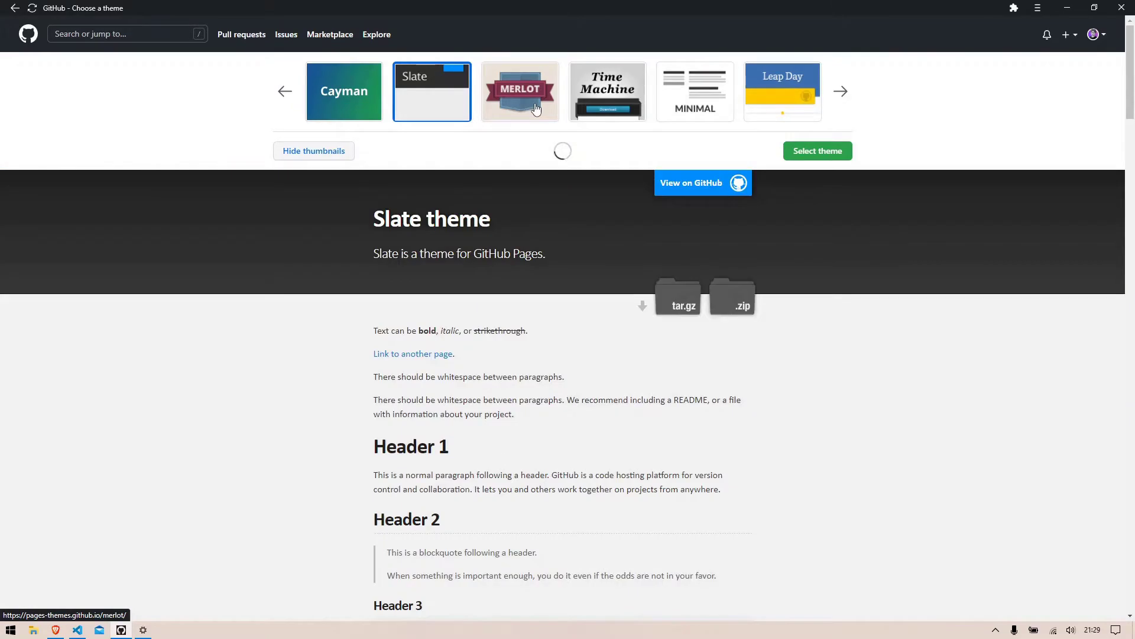
pyautogui.click(536, 109)
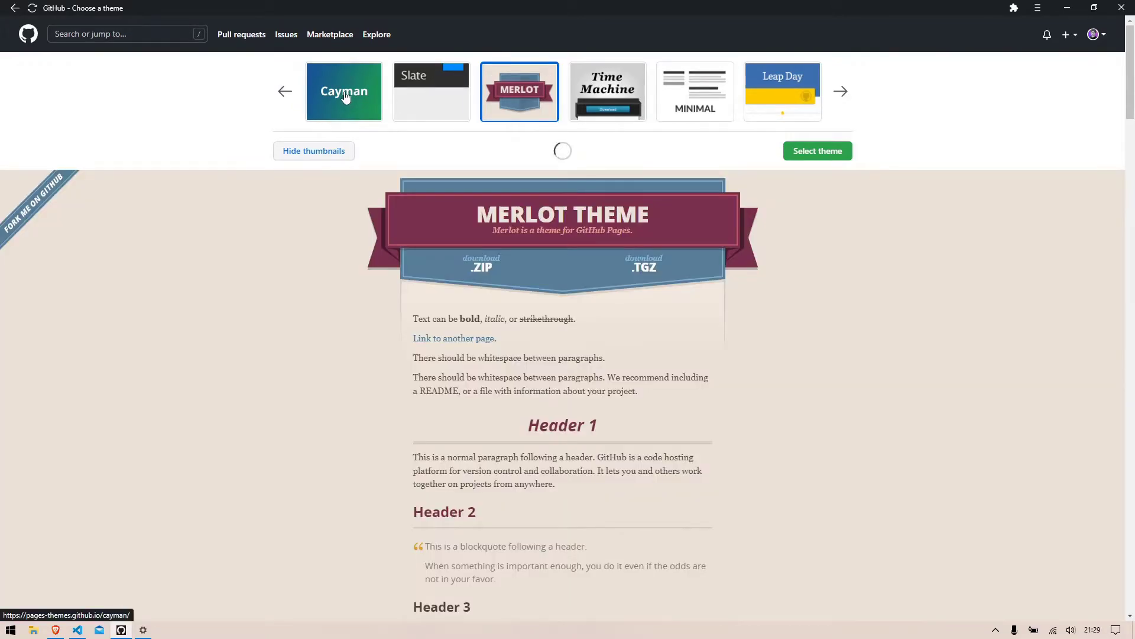
pyautogui.click(346, 98)
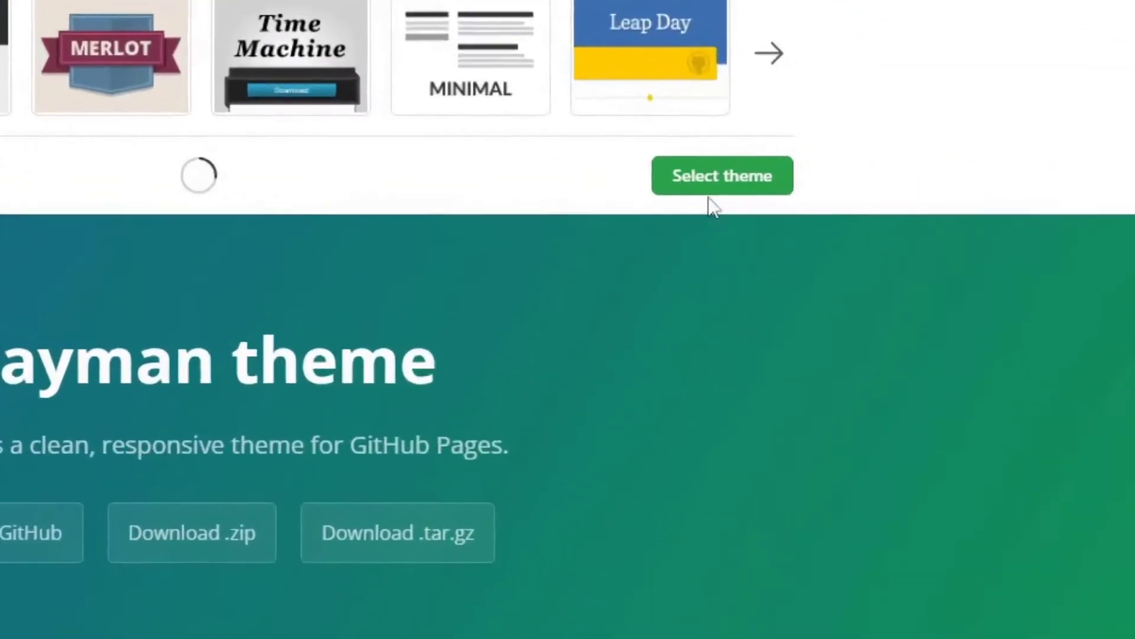
pyautogui.click(680, 223)
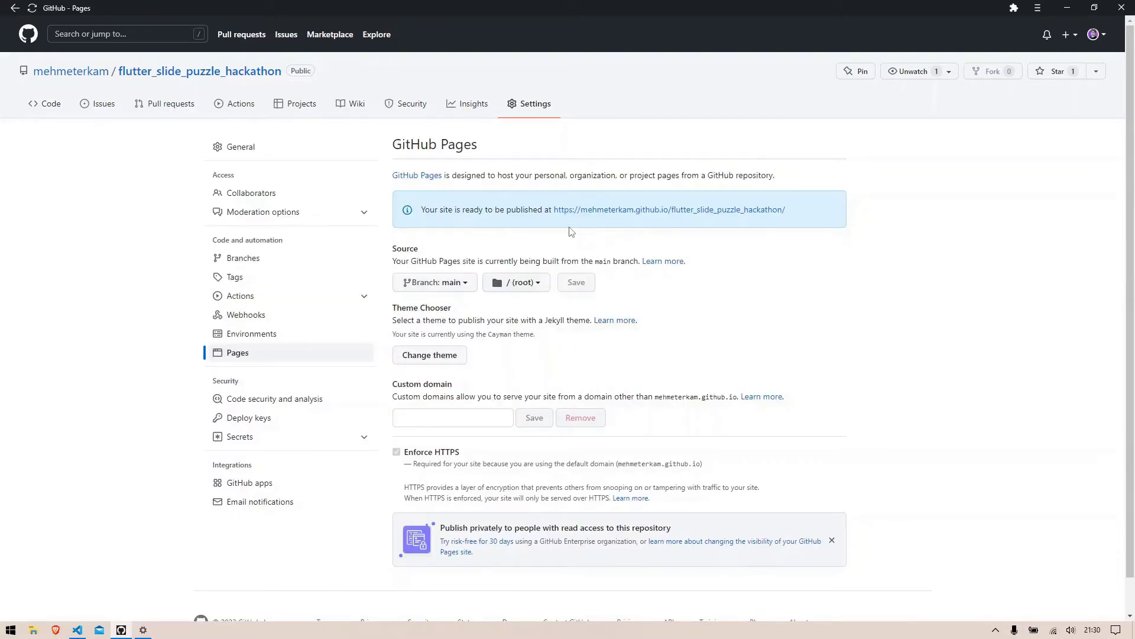
# View the published site, close its window, then click into the Custom domain field.
pyautogui.keyDown('shift'); pyautogui.click(647, 211); pyautogui.keyUp('shift')
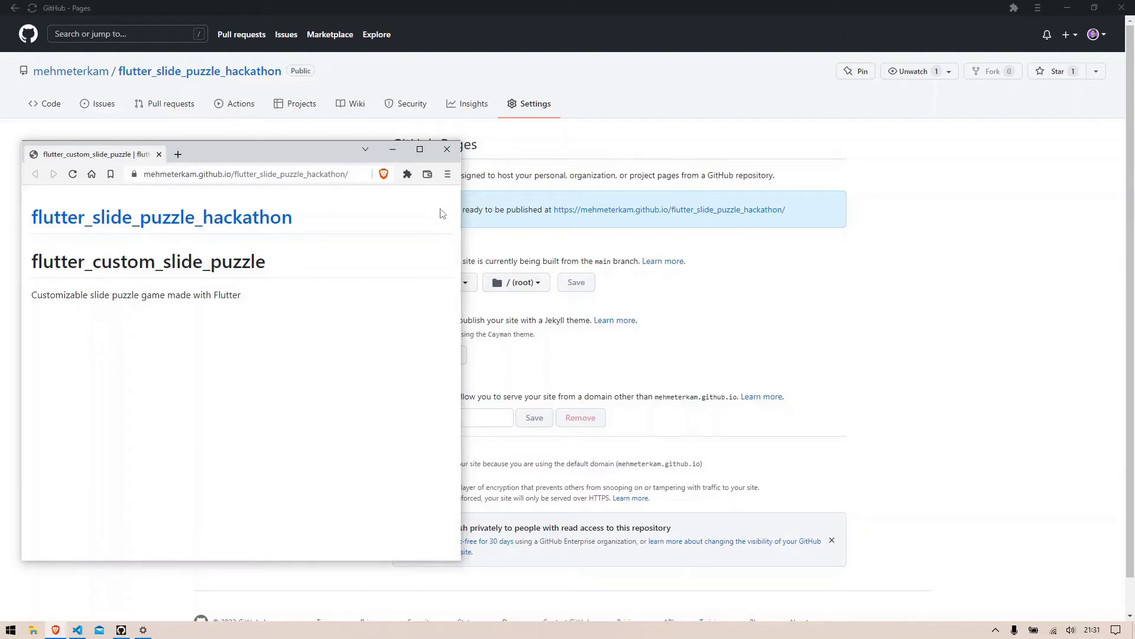
pyautogui.hotkey('ctrl', 'w')
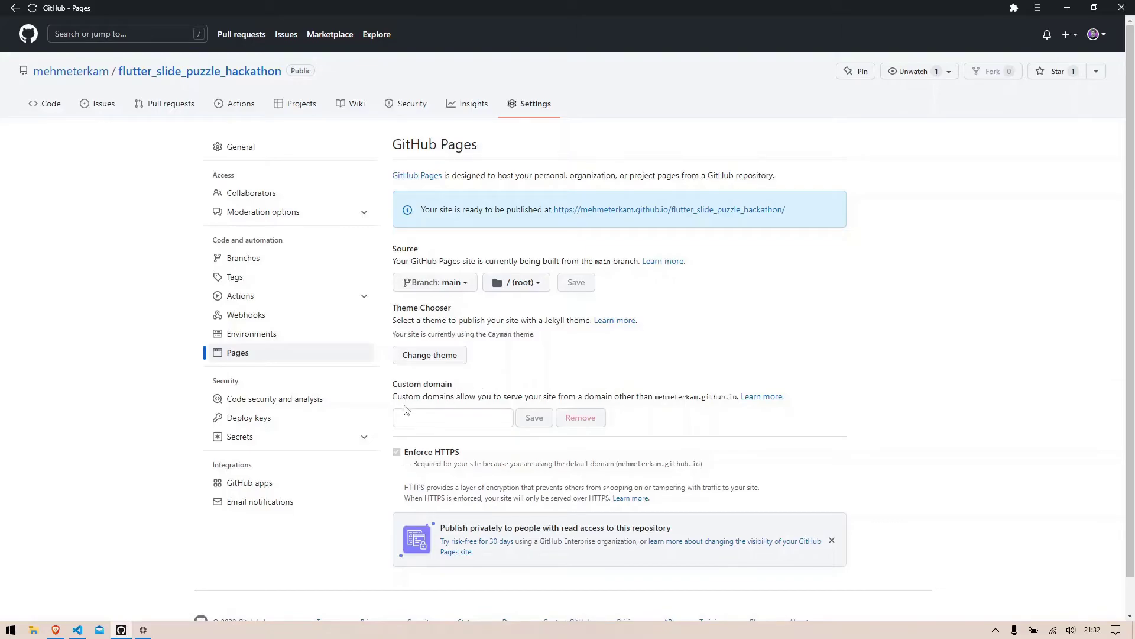
pyautogui.click(426, 418)
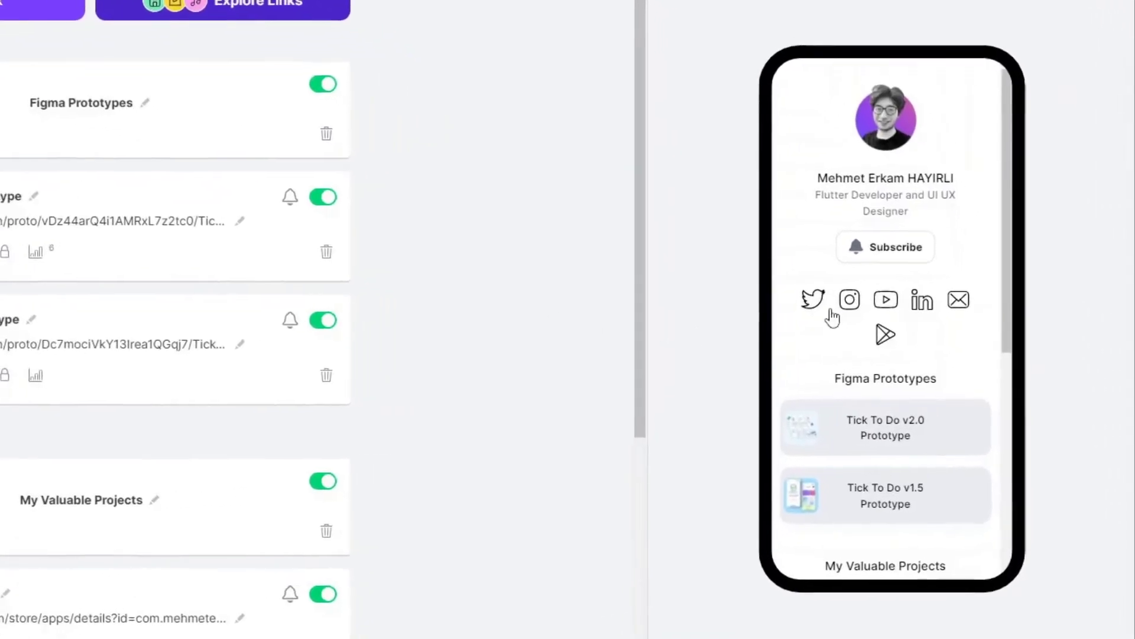
# Browse the link types offered under Explore Links in Linktree, then dismiss the Add to Linktree modal.
pyautogui.scroll(-5, 832, 318)
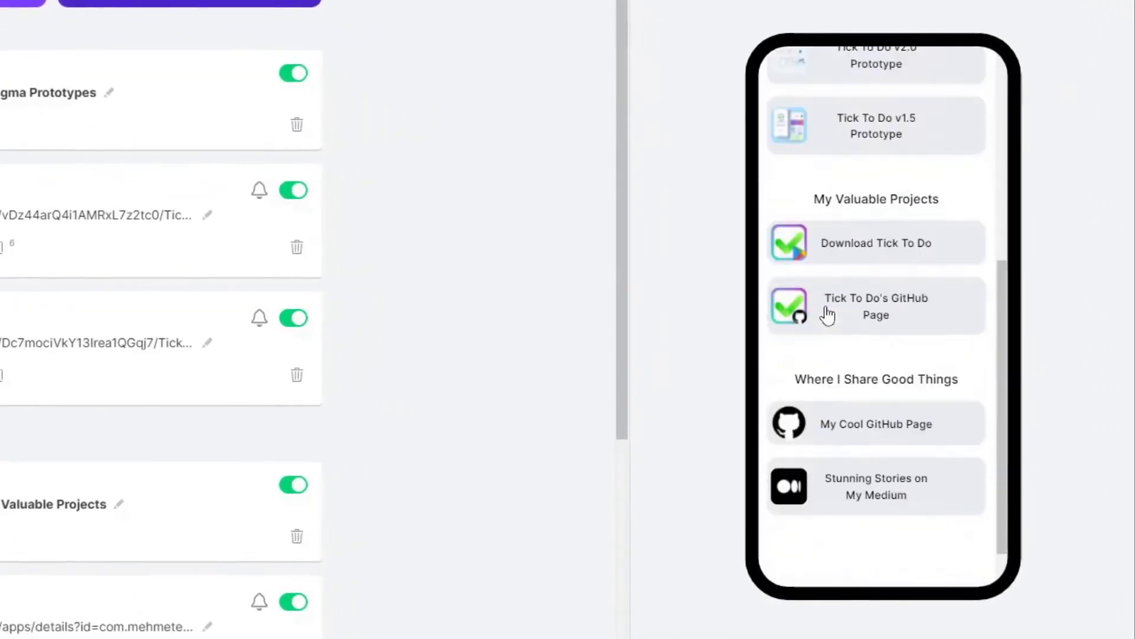
pyautogui.scroll(2, 832, 317)
pyautogui.scroll(3, 832, 317)
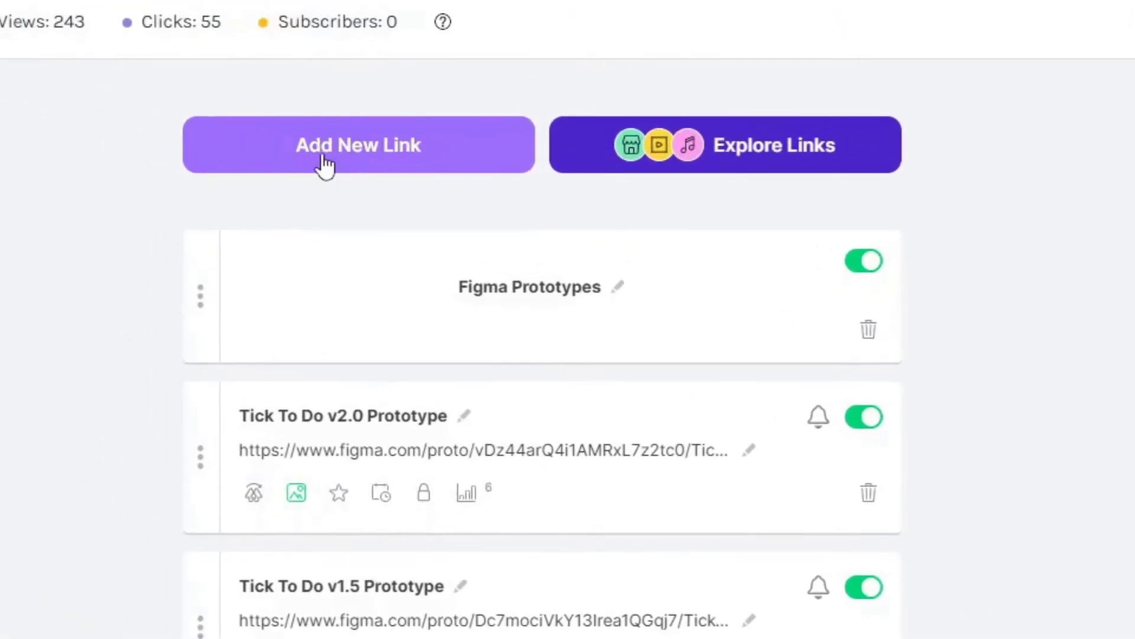
pyautogui.click(767, 155)
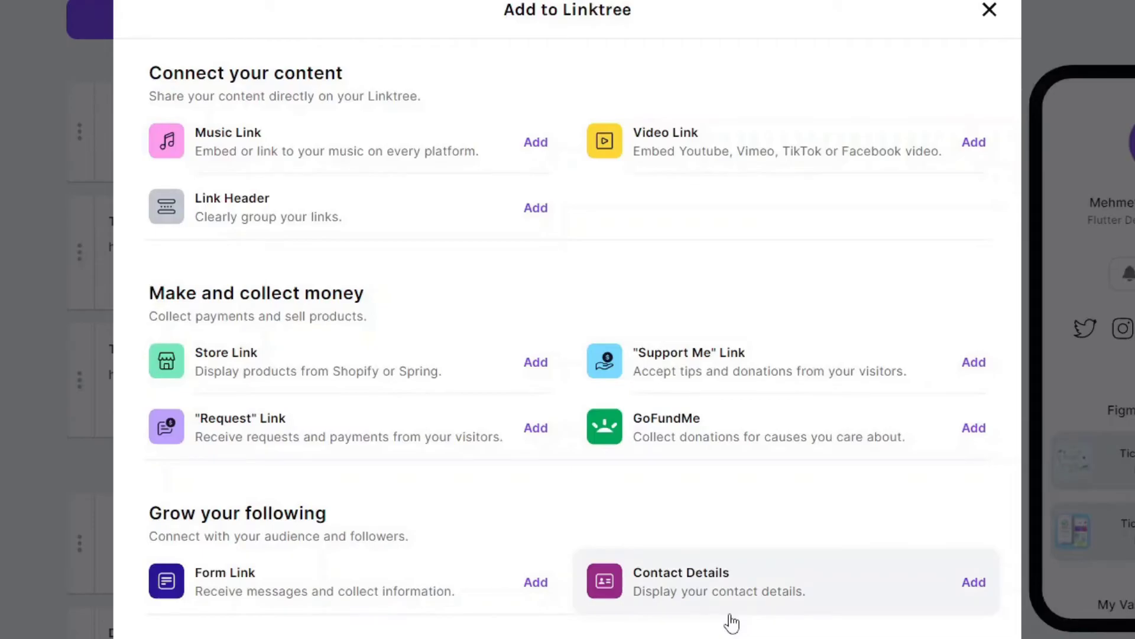
pyautogui.press('Escape')
# Look through the existing links list and go to the Linktree Settings page.
pyautogui.scroll(-4, 634, 349)
pyautogui.scroll(-3, 634, 348)
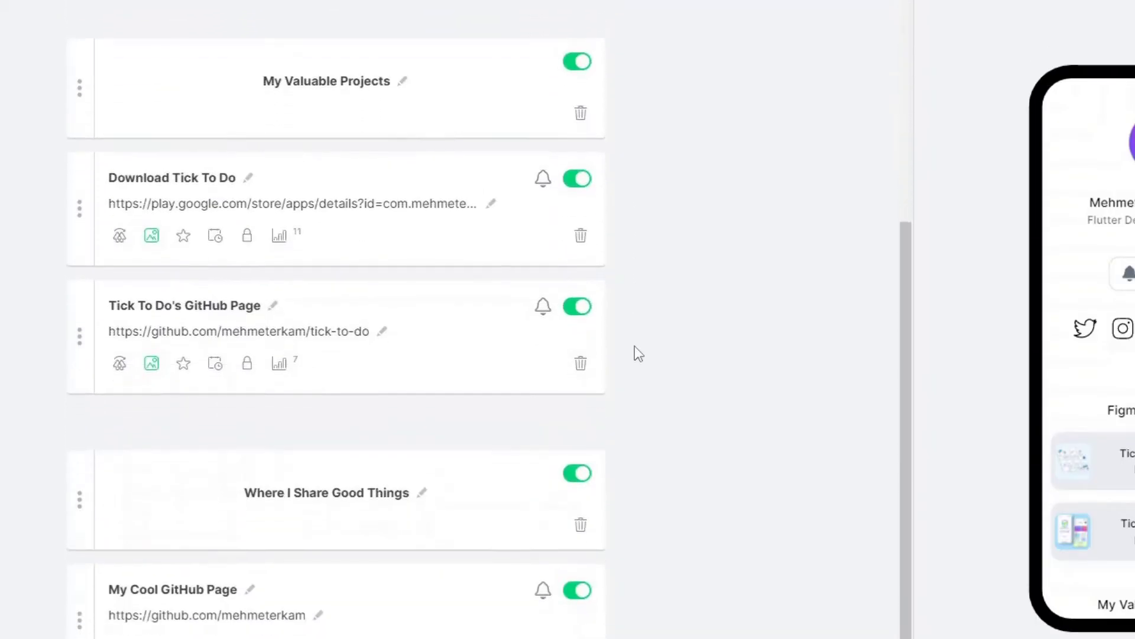
pyautogui.scroll(-4, 634, 349)
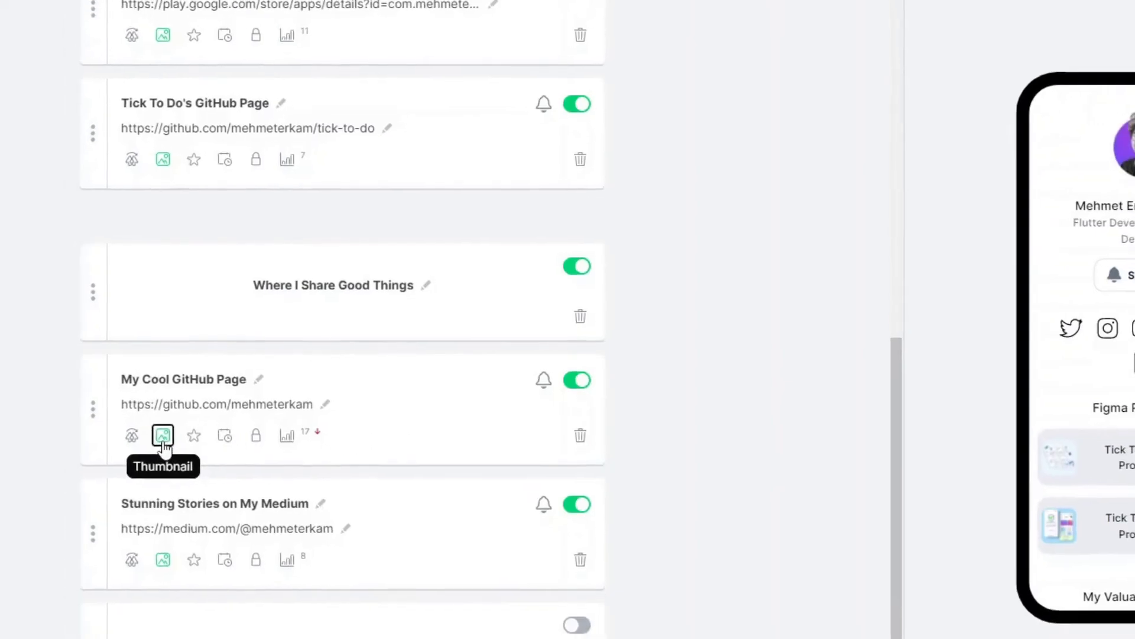
pyautogui.click(197, 20)
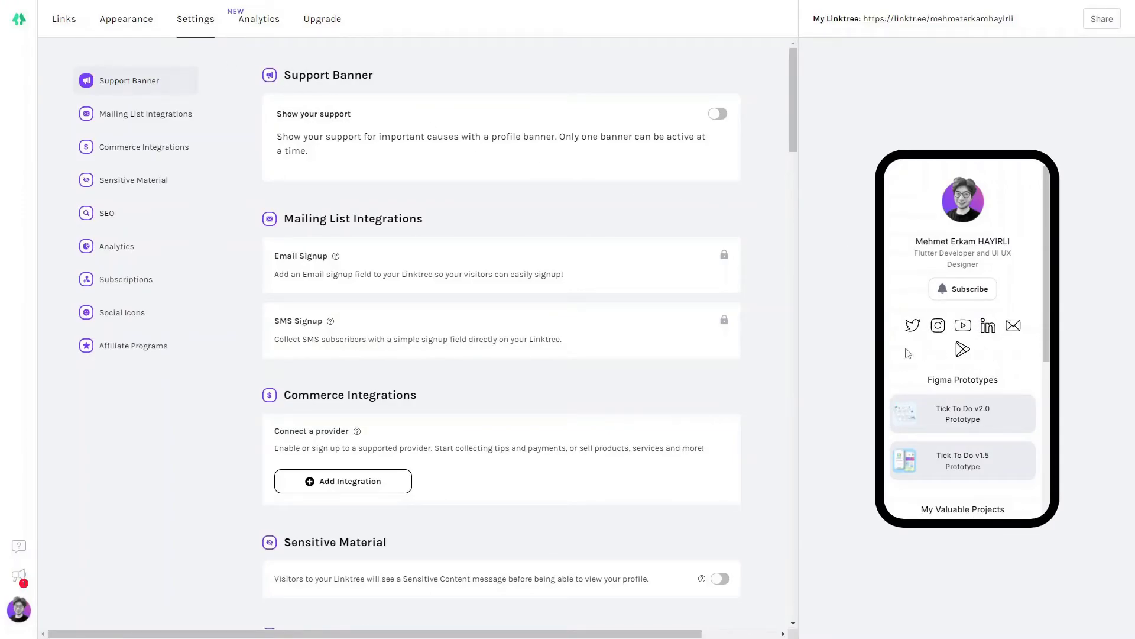
# Jump to Social Icons settings and check the Top/Bottom position choices, keeping icons at Top.
pyautogui.moveTo(798, 137); pyautogui.dragTo(796, 384)
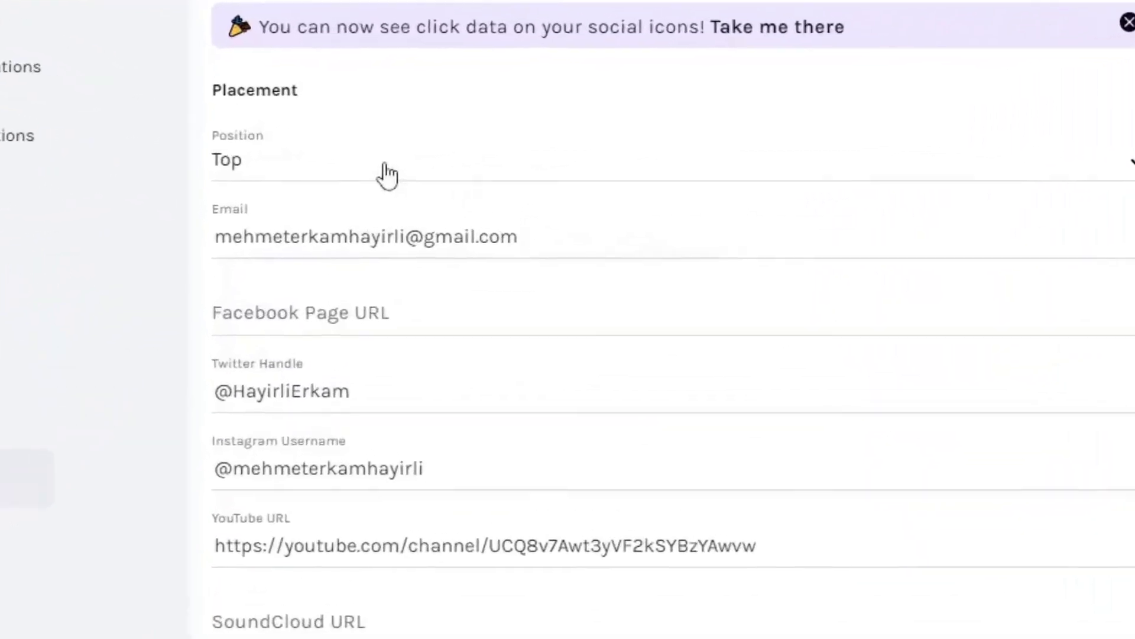
pyautogui.click(387, 175)
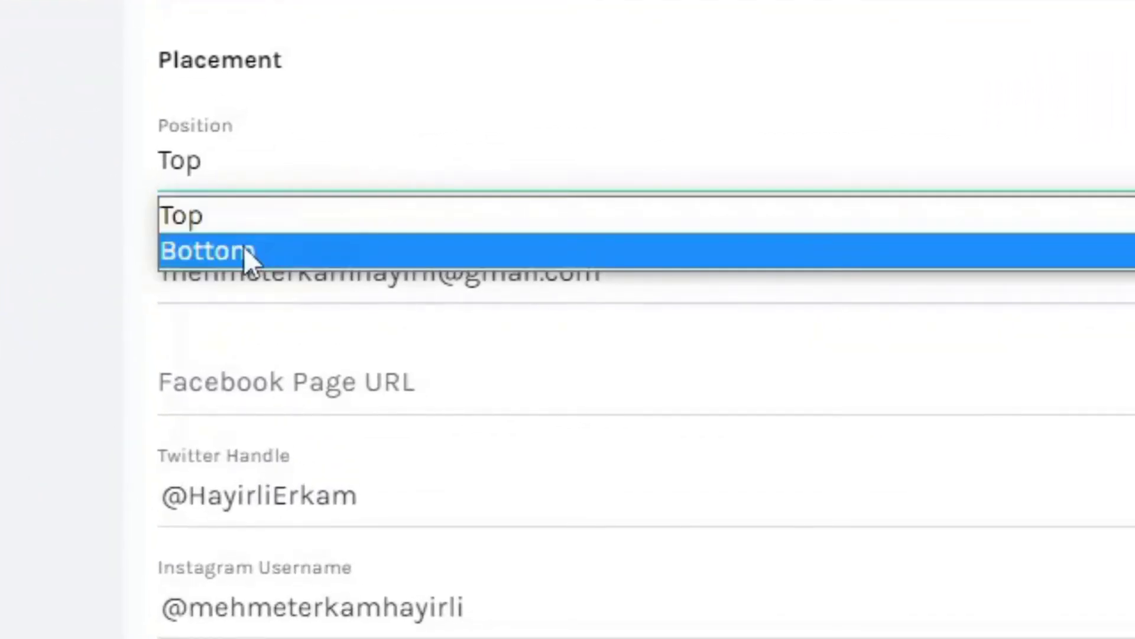